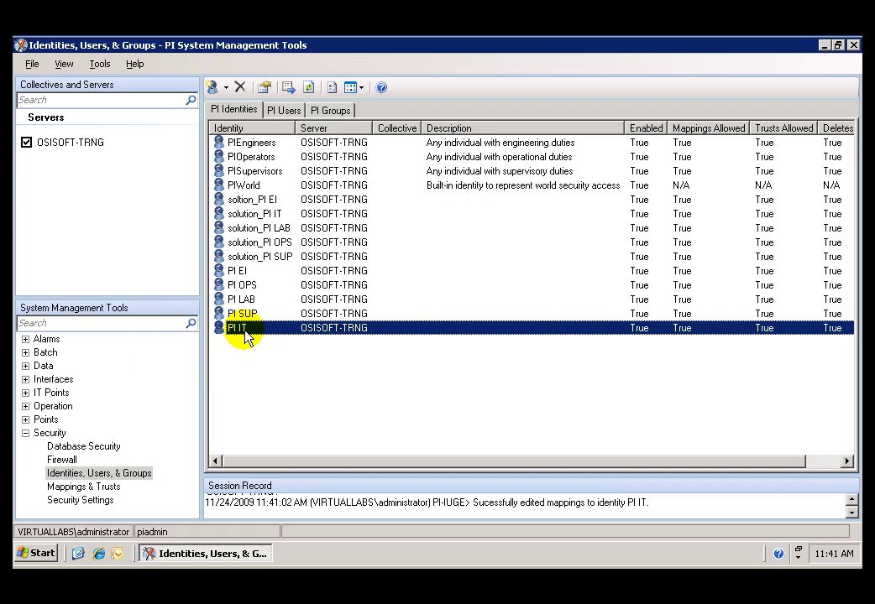
Open Point Builder and run a tag search for all points on the OSISOFT-TRNG server.
click(25, 420)
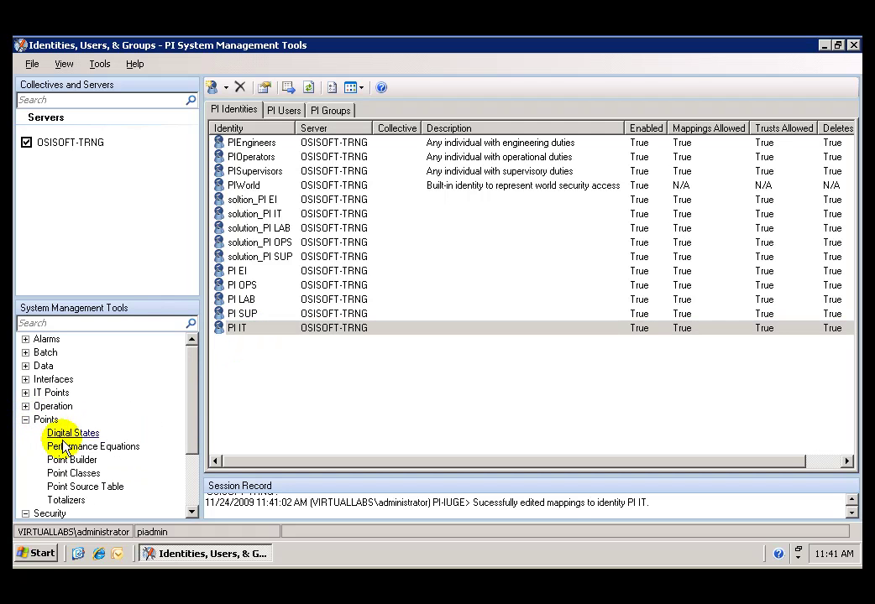
click(77, 462)
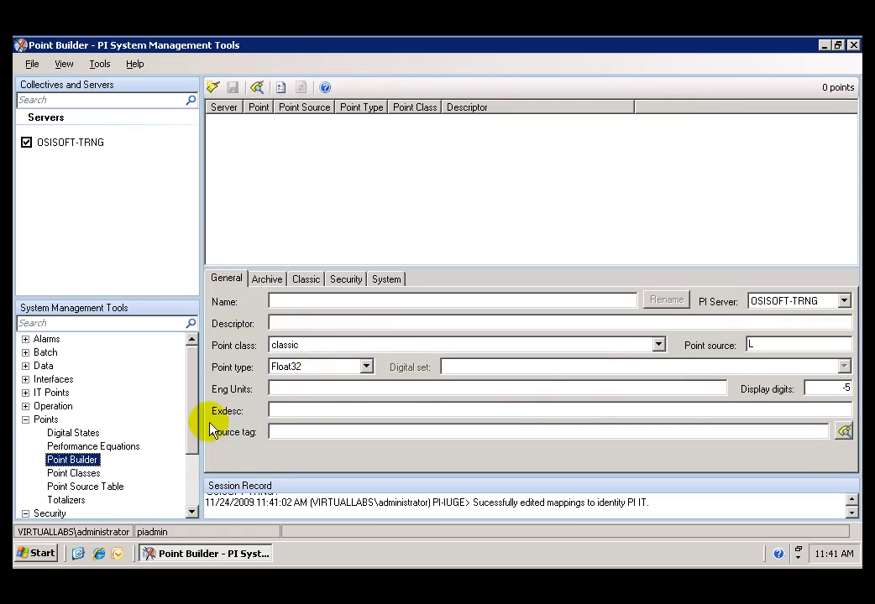
click(257, 87)
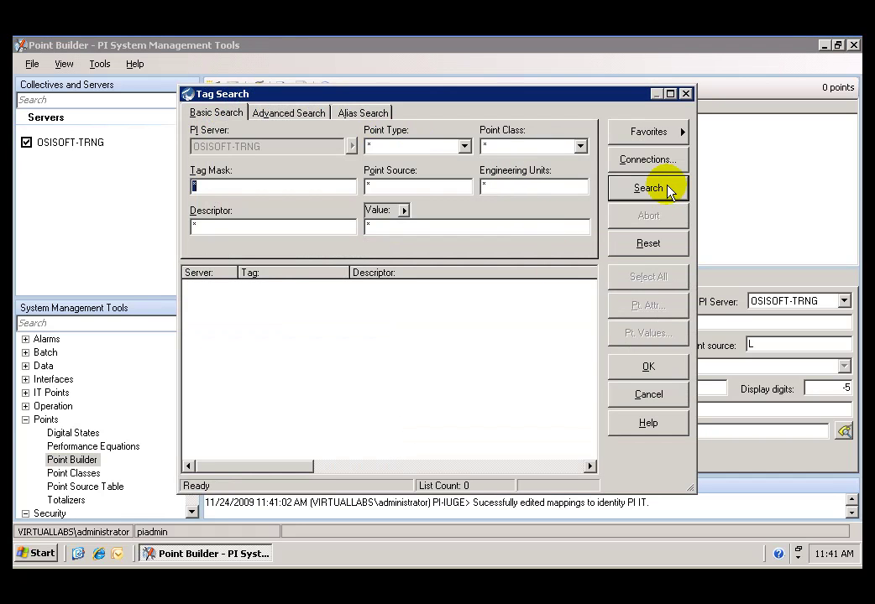
click(651, 189)
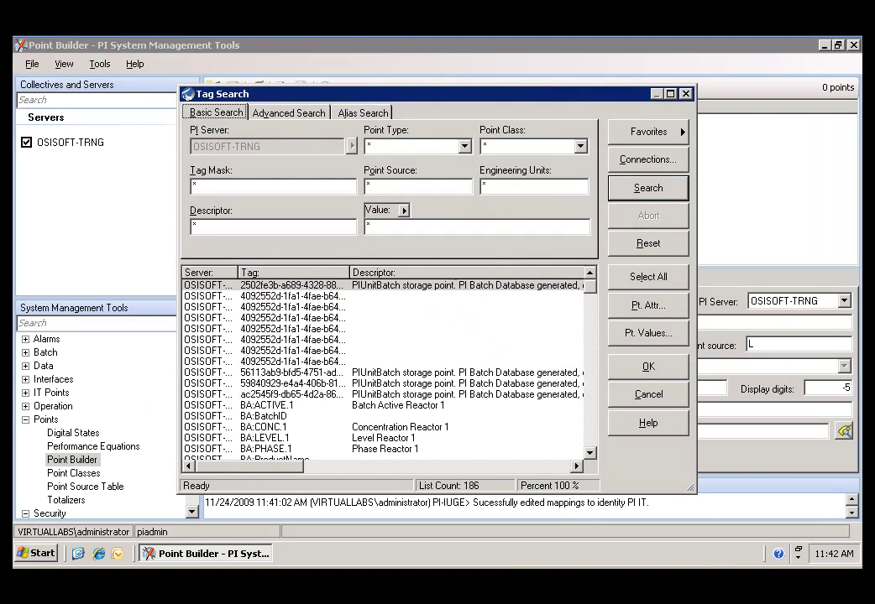
Load the BA:TEMP.1 tag from the search results into Point Builder and select it in the point list.
click(290, 428)
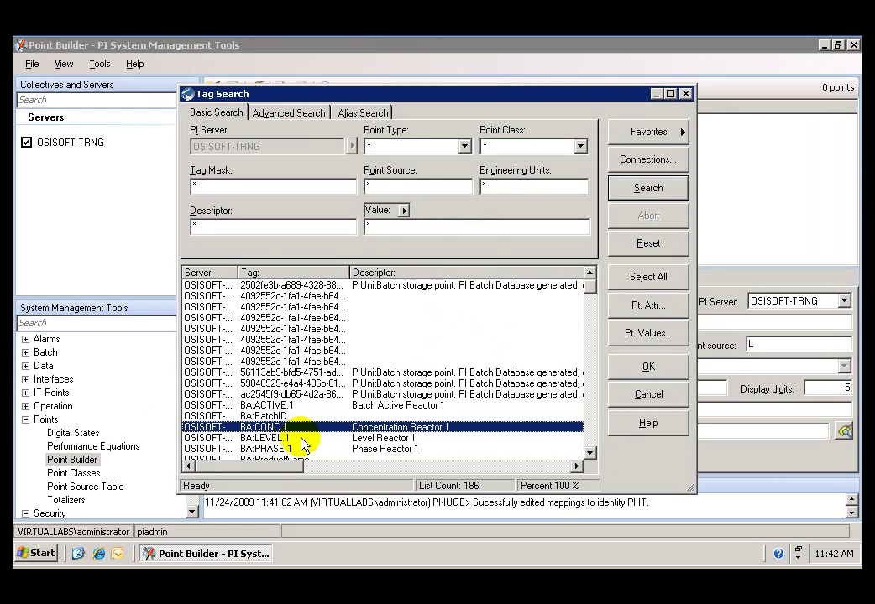
click(591, 454)
click(590, 454)
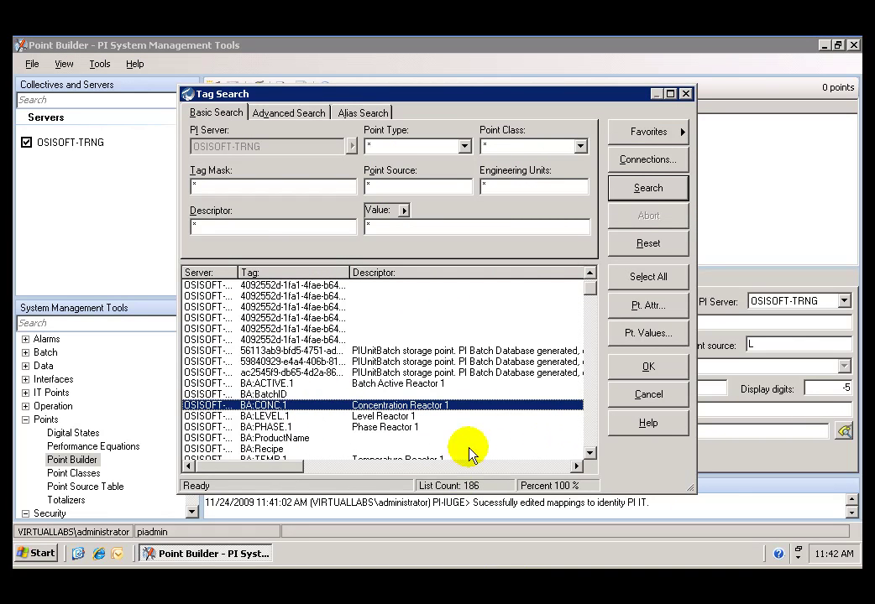
click(589, 456)
double_click(284, 449)
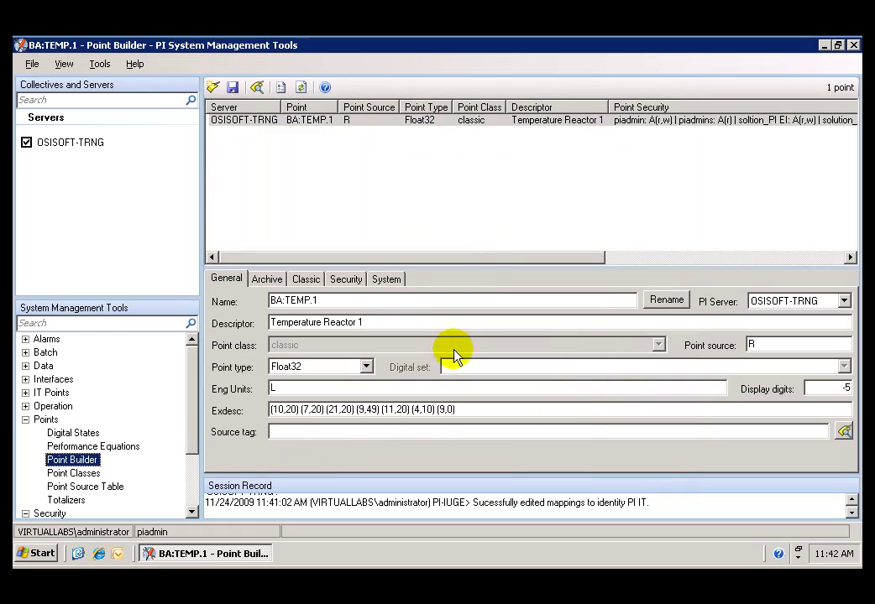
click(328, 126)
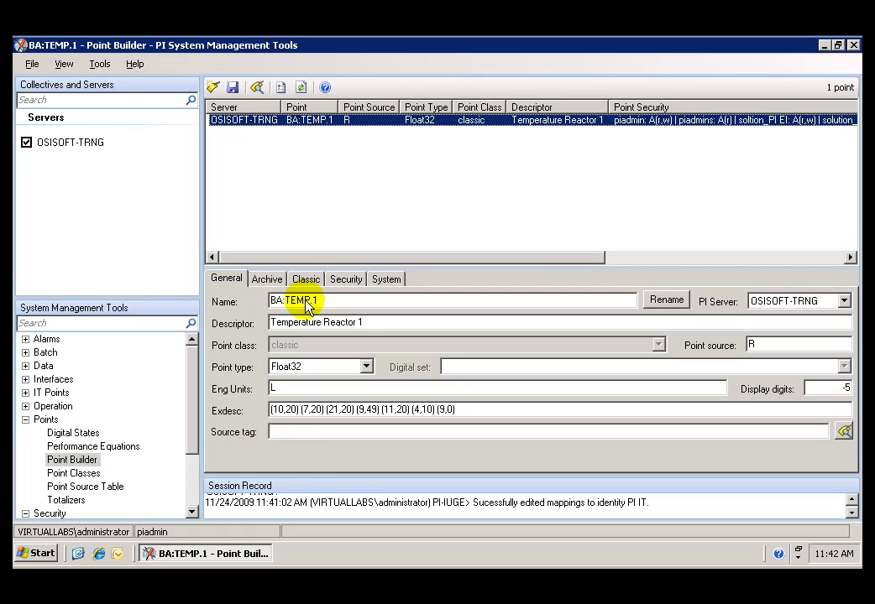
Add the PI EI identity to BA:TEMP.1's point security and allow it both read and write access.
click(347, 281)
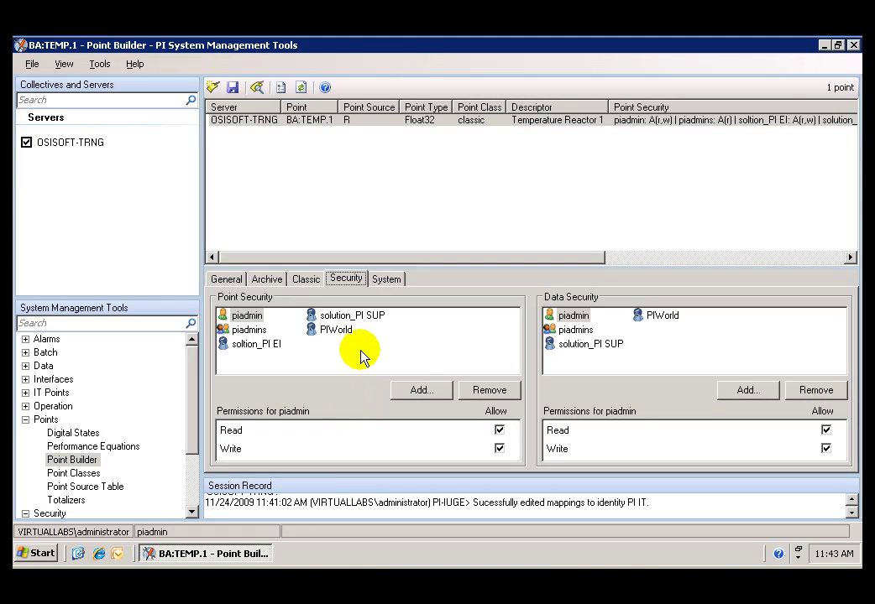
click(414, 388)
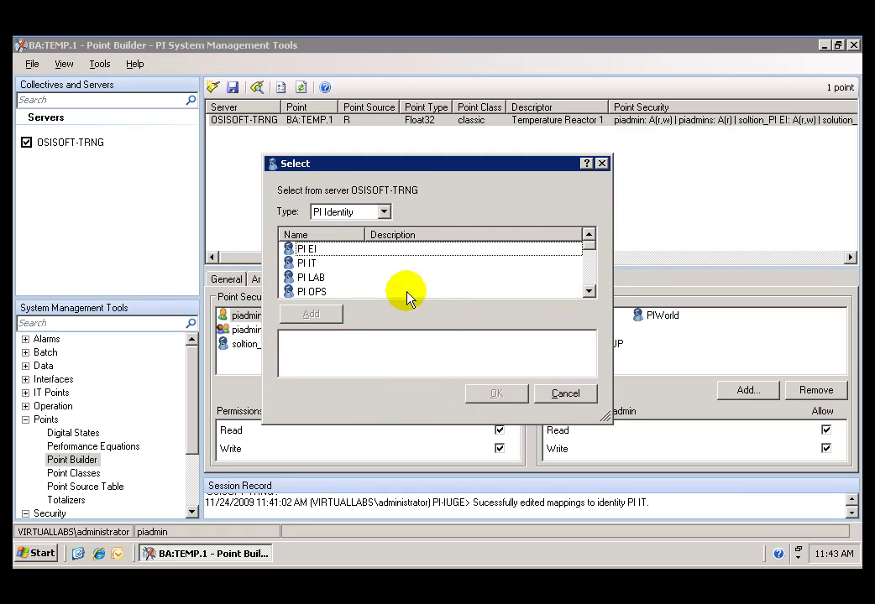
click(314, 248)
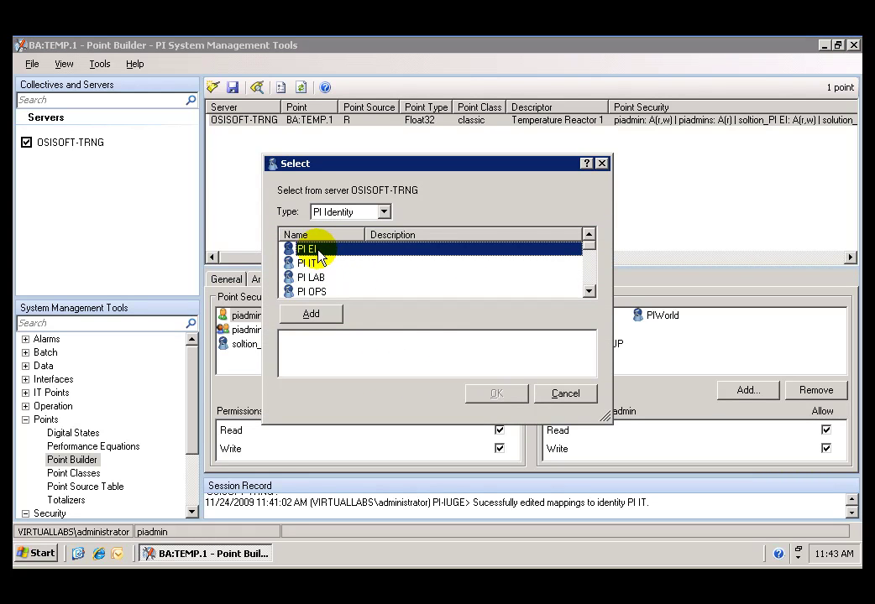
click(312, 315)
click(495, 393)
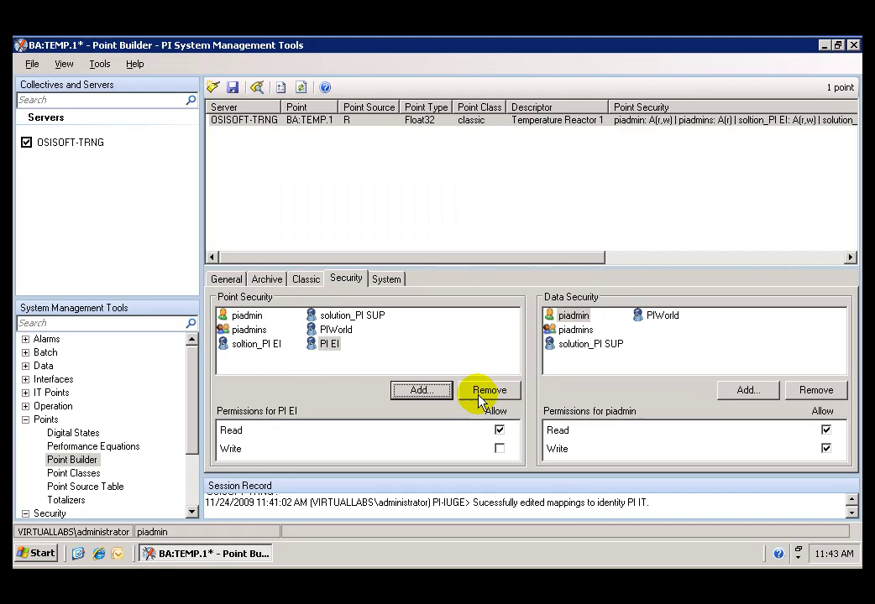
click(329, 347)
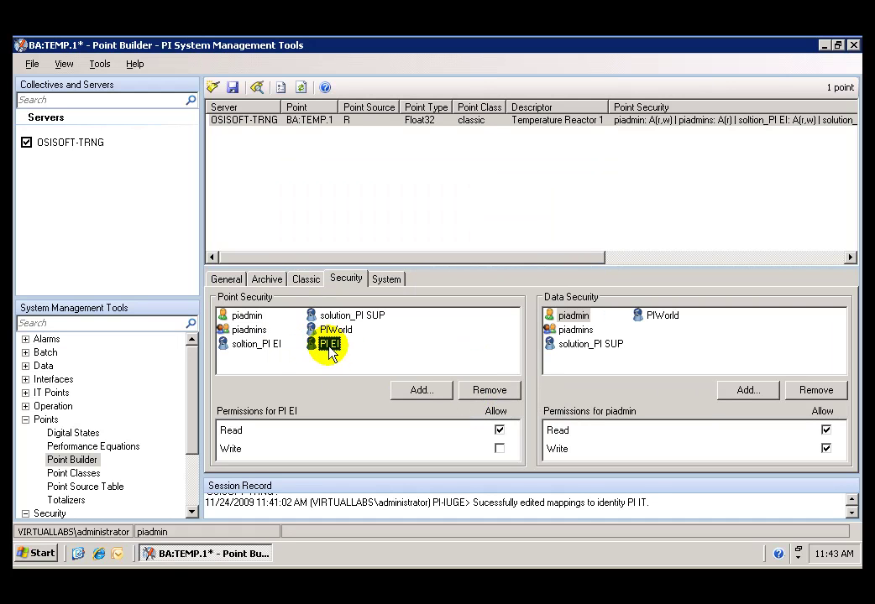
click(499, 449)
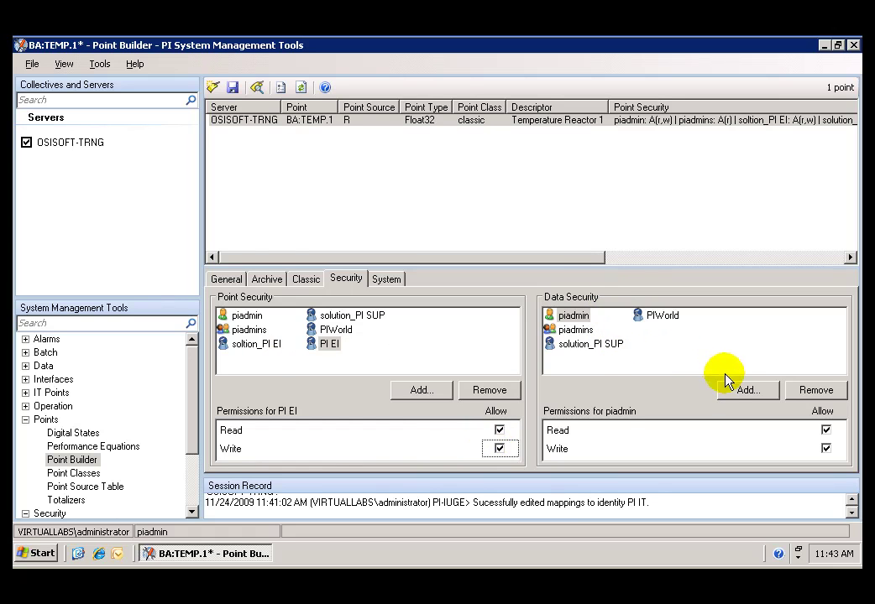
Add the PI EI identity to BA:TEMP.1's data security with read access.
click(743, 390)
click(334, 250)
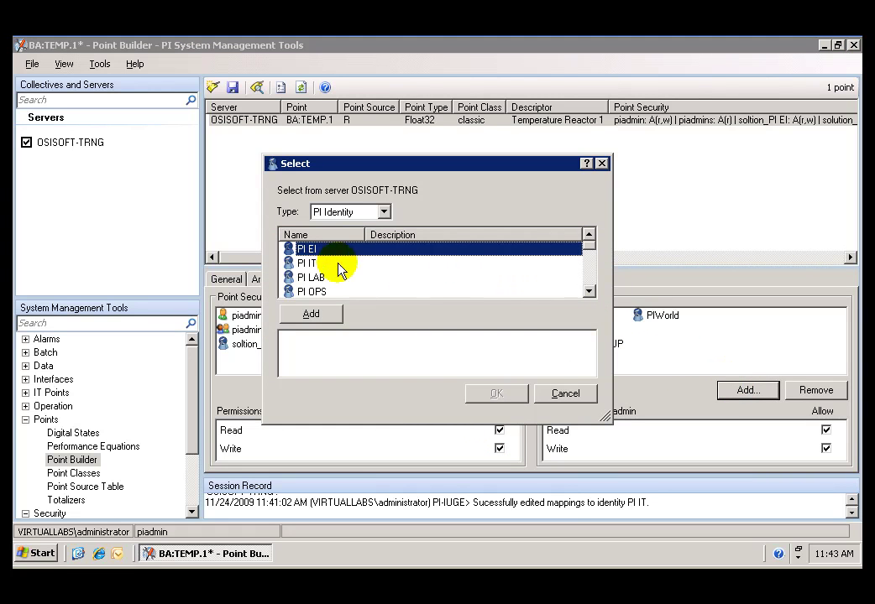
click(312, 315)
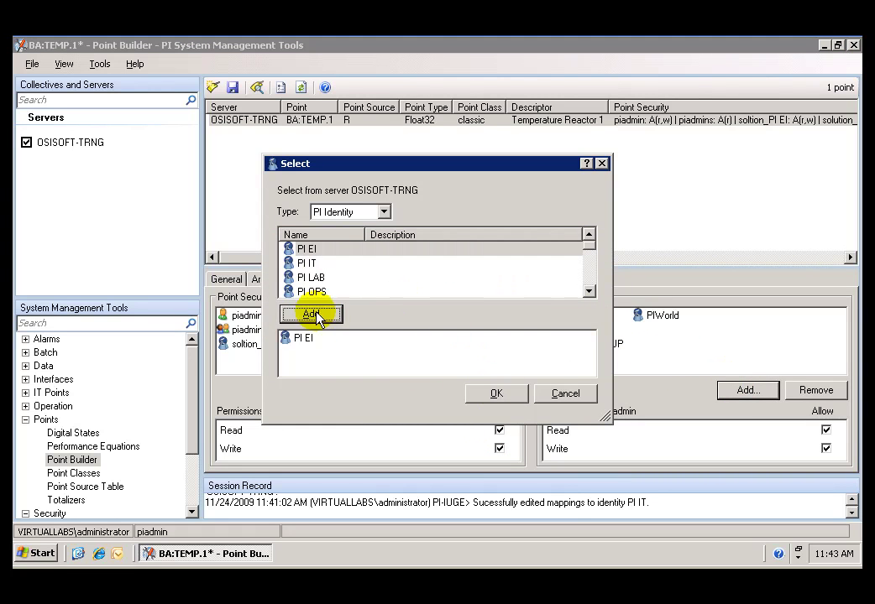
click(496, 394)
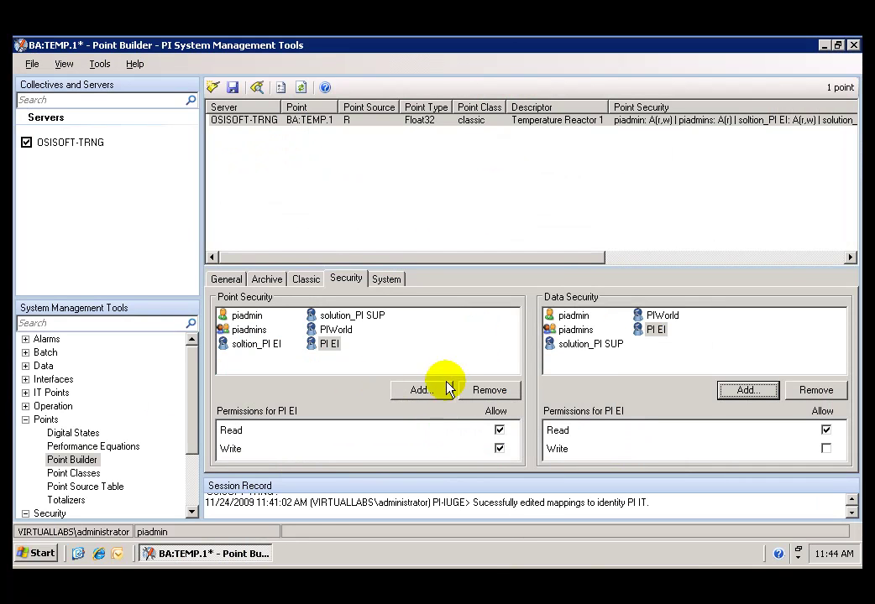
Add the PI OPS identity to BA:TEMP.1's point security with read access only.
click(426, 390)
click(324, 292)
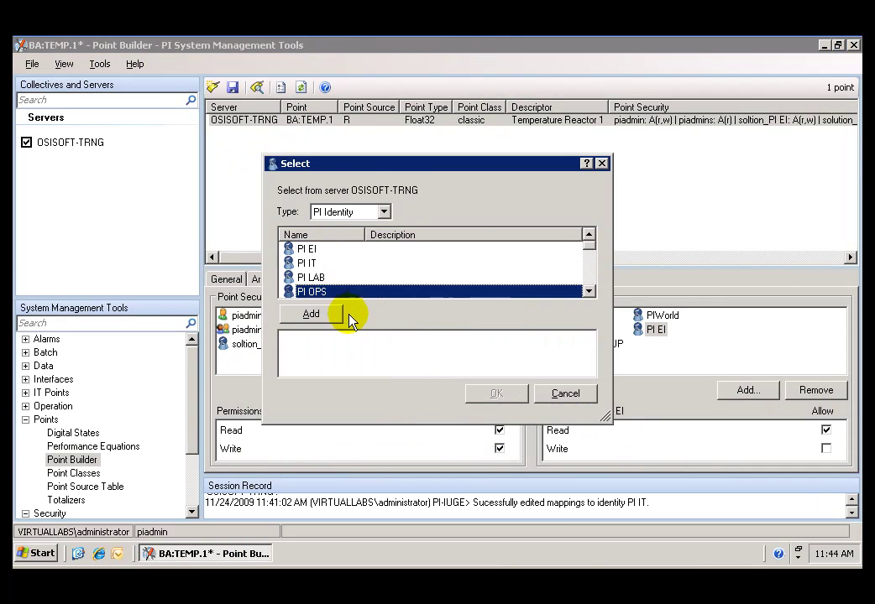
click(336, 315)
click(491, 394)
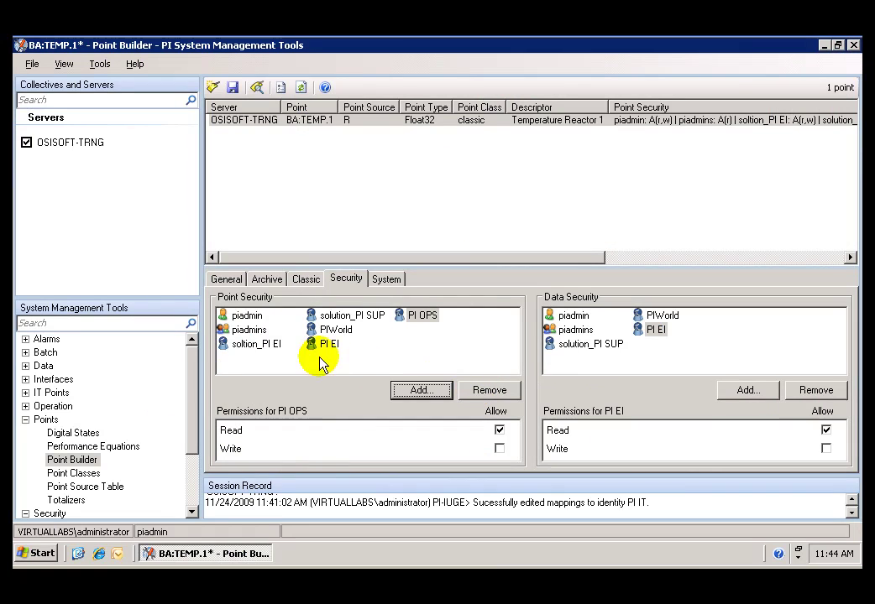
click(415, 316)
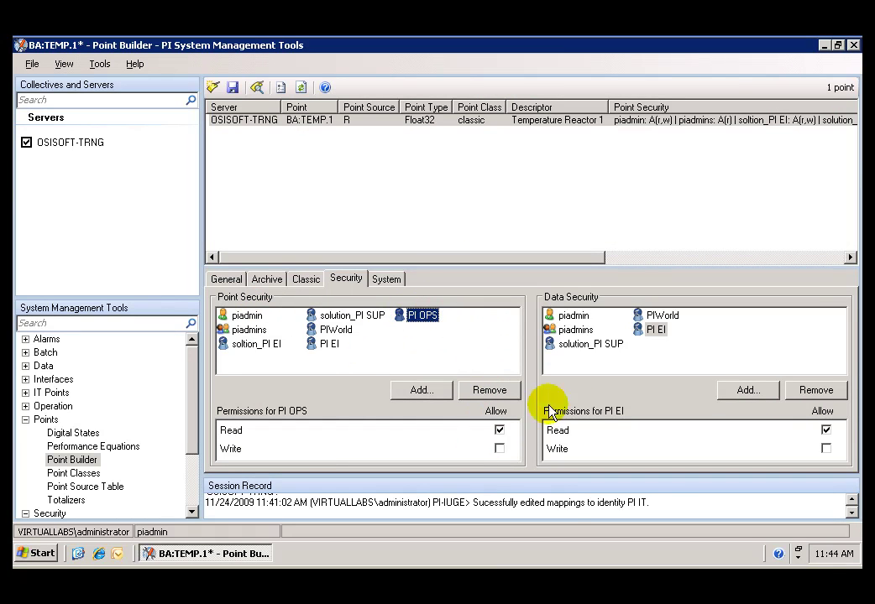
Add the PI OPS identity to BA:TEMP.1's data security with read access only.
click(748, 391)
click(318, 292)
click(333, 314)
click(497, 394)
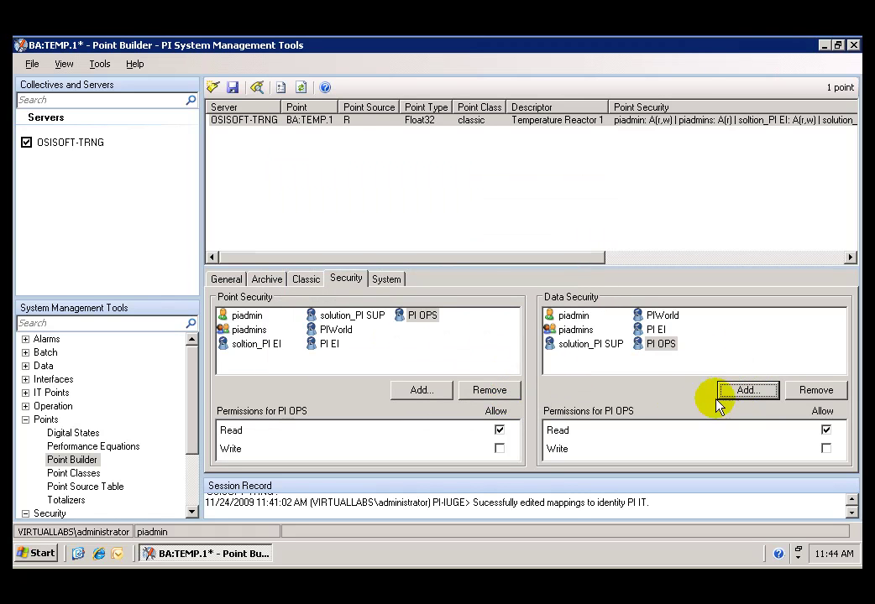
click(674, 351)
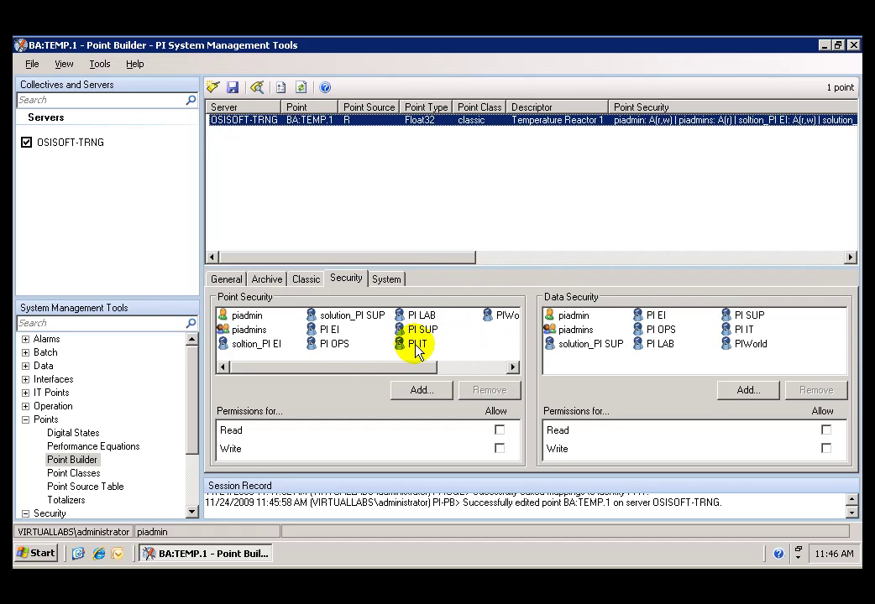
Check PI IT's point security permissions and PI LAB's data security permissions on BA:TEMP.1.
click(416, 345)
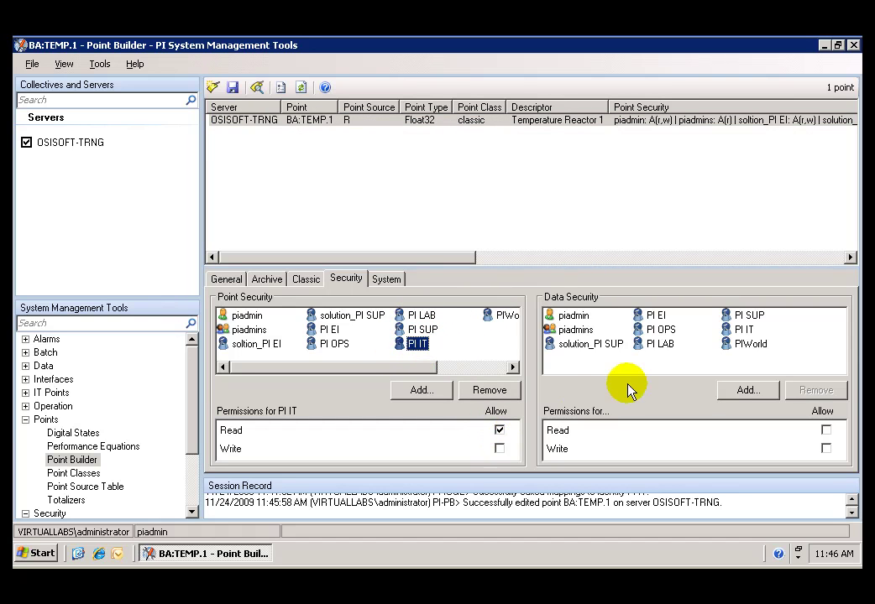
click(660, 344)
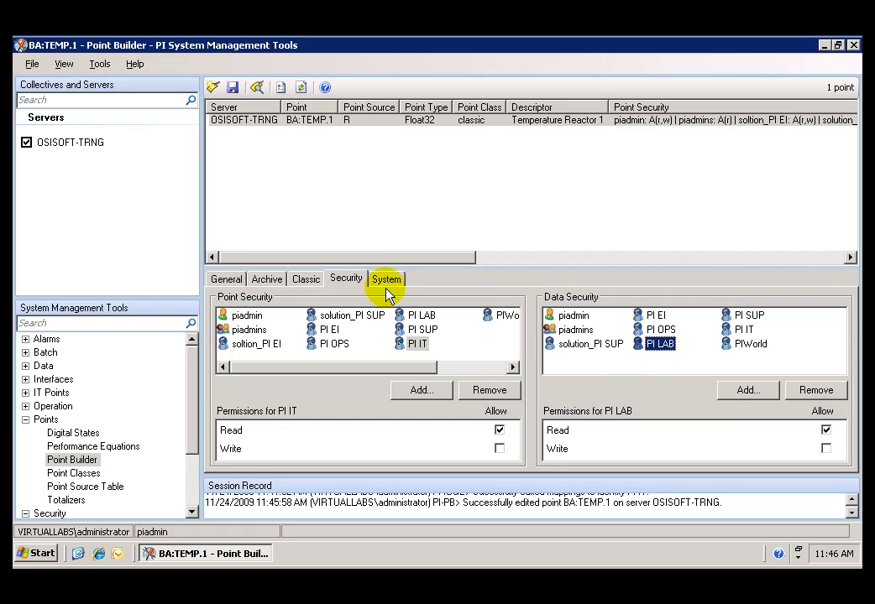
Find the BA:CONC.1 tag, load it into Point Builder and select it in the point list.
click(258, 87)
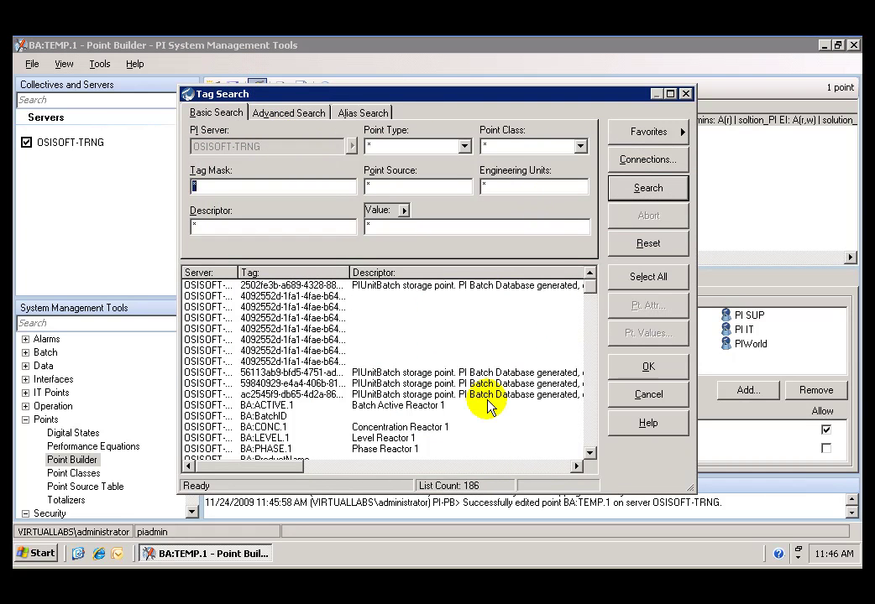
double_click(252, 415)
click(284, 133)
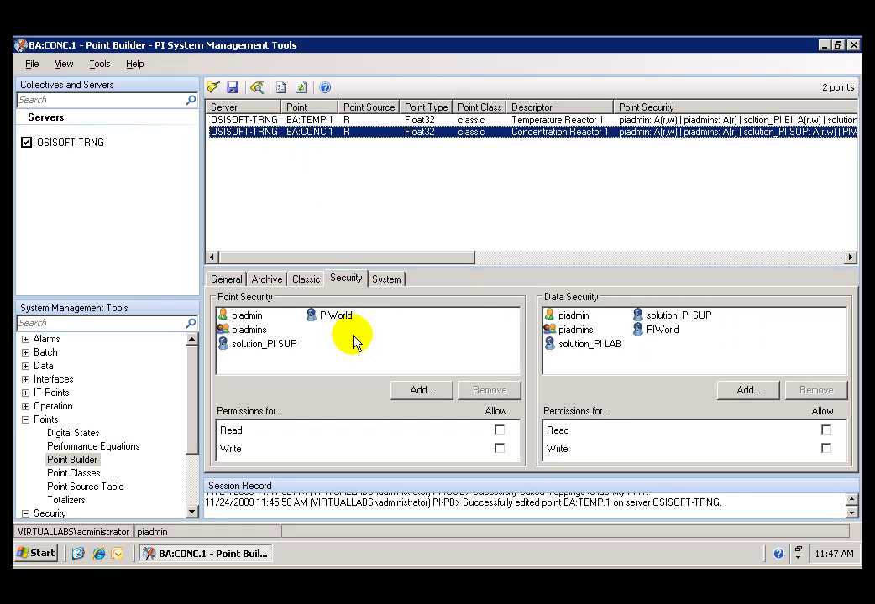
Add PI EI to BA:CONC.1's point security with read access, and choose PI EI for its data security.
click(416, 391)
click(311, 249)
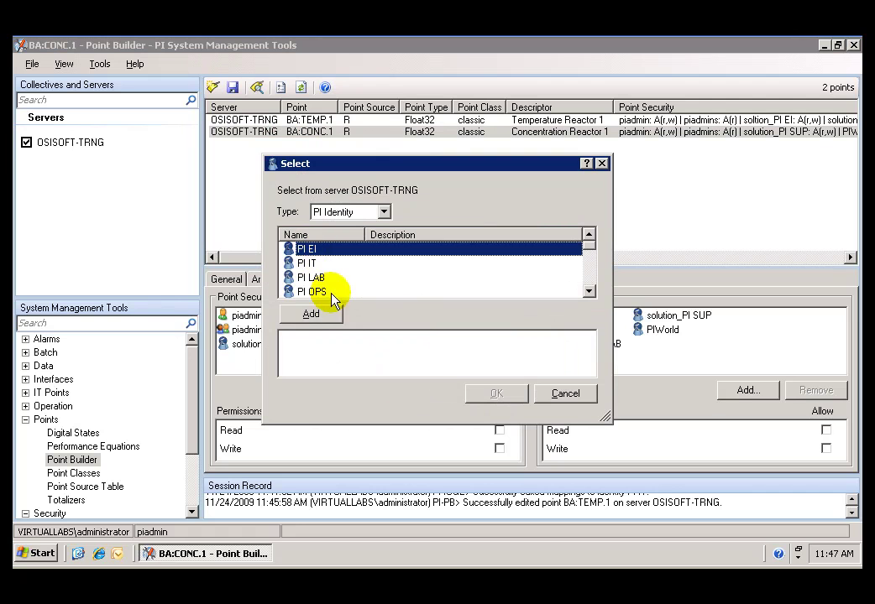
click(319, 314)
click(494, 394)
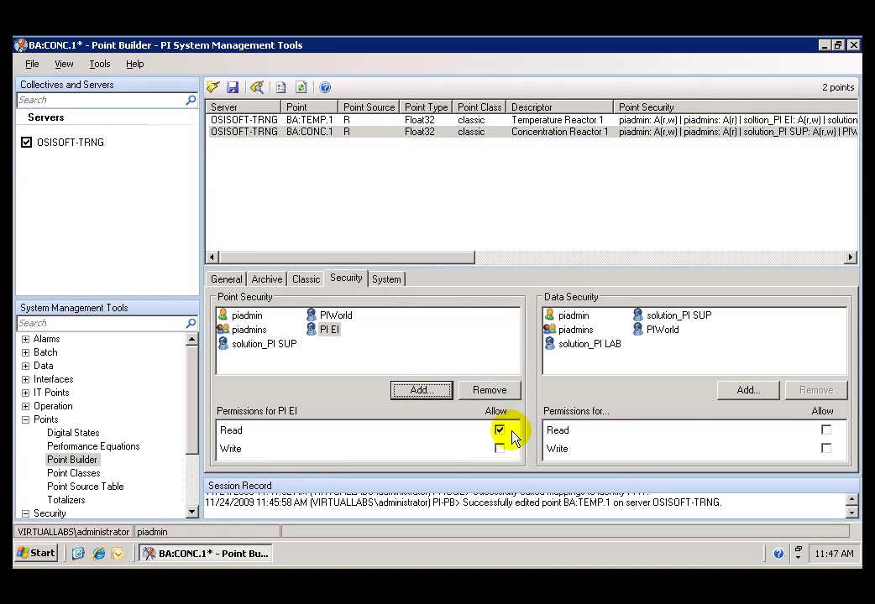
click(748, 389)
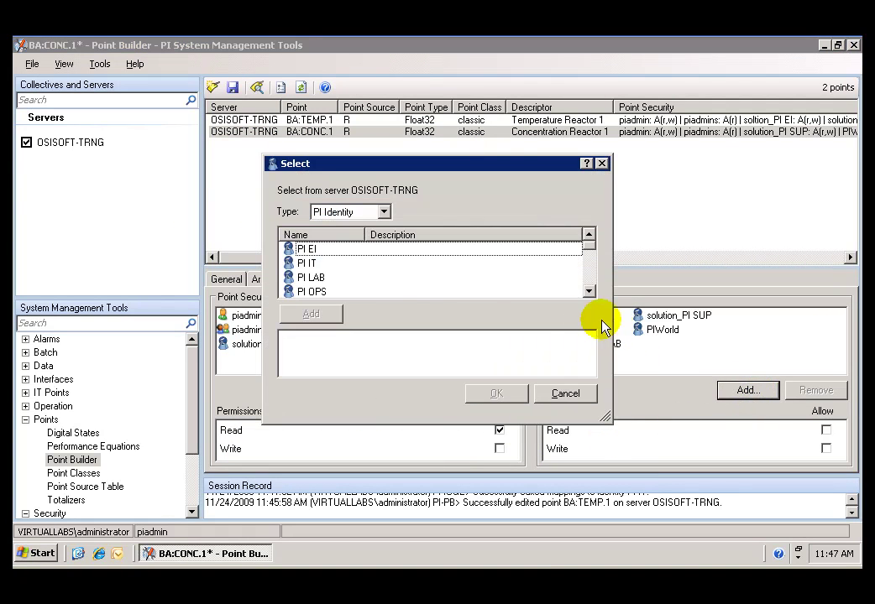
click(320, 250)
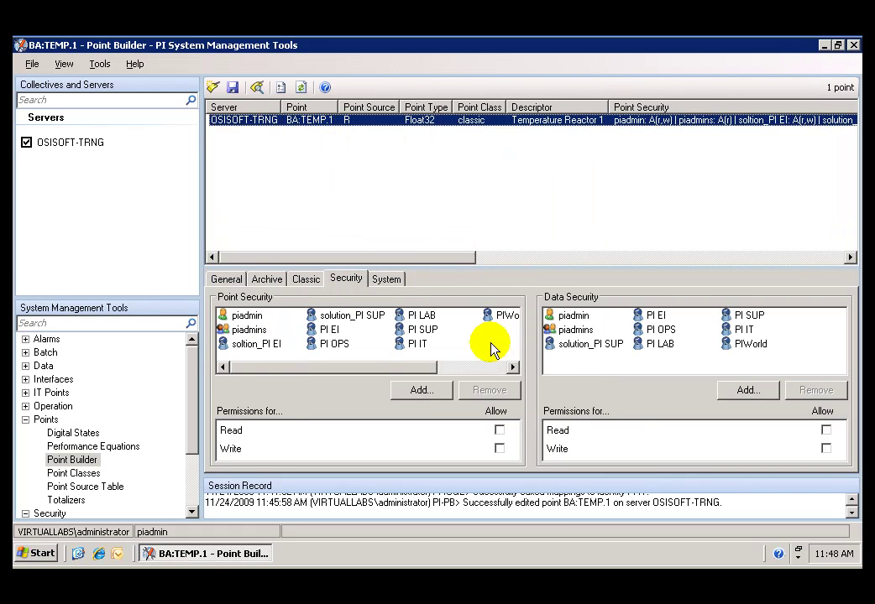
Review the permissions on BA:TEMP.1 for PI IT under point security and PI LAB under data security.
click(417, 344)
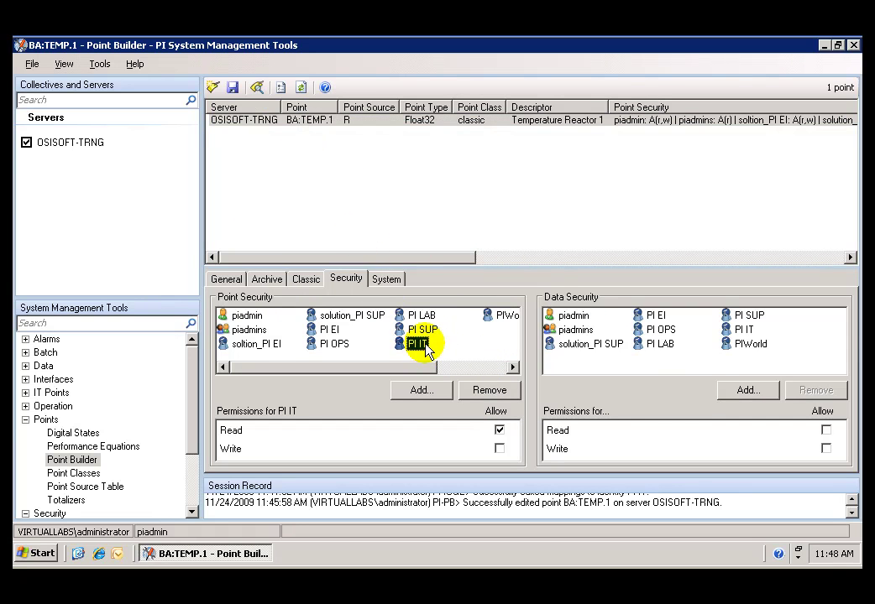
click(661, 346)
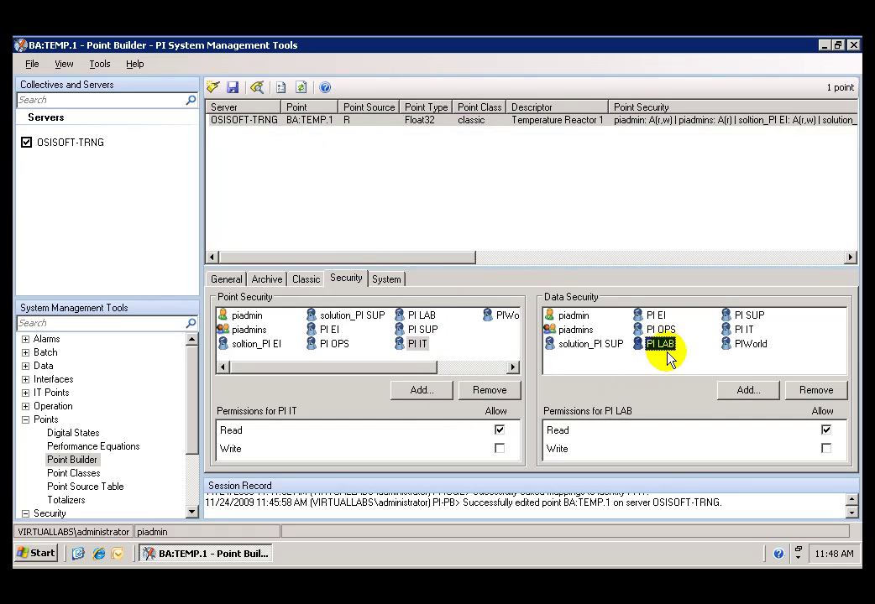
Load the BA:CONC.1 tag from the tag search into Point Builder and select it alongside BA:TEMP.1 in the list.
click(257, 87)
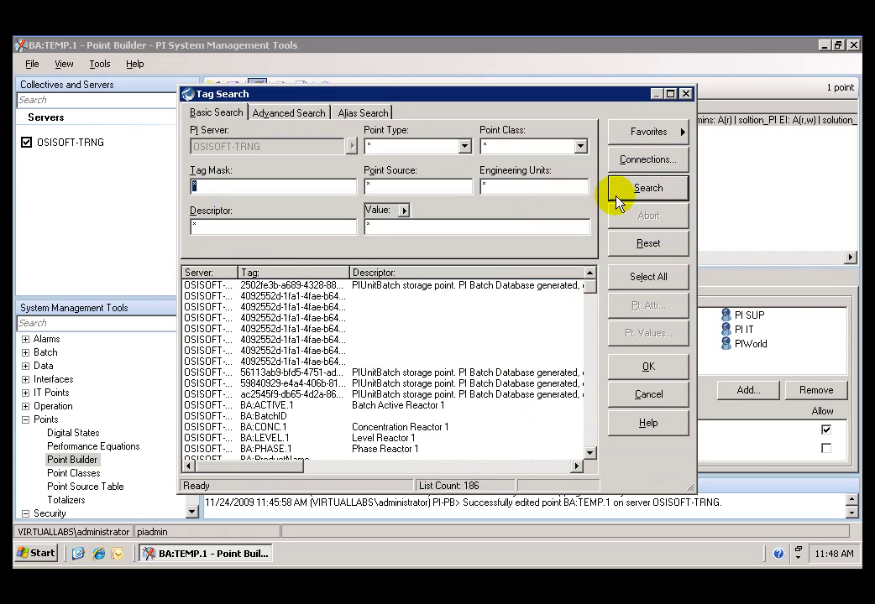
click(280, 428)
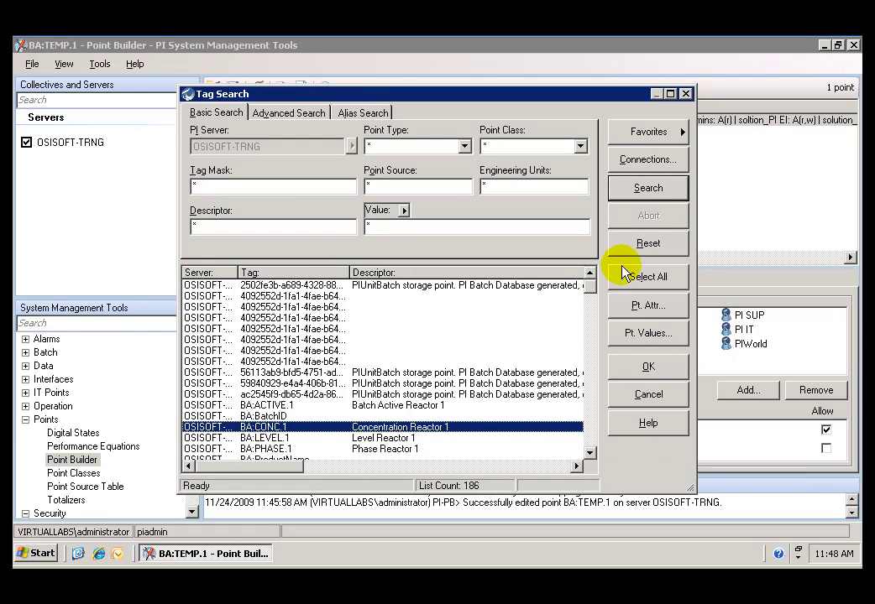
click(645, 366)
click(332, 132)
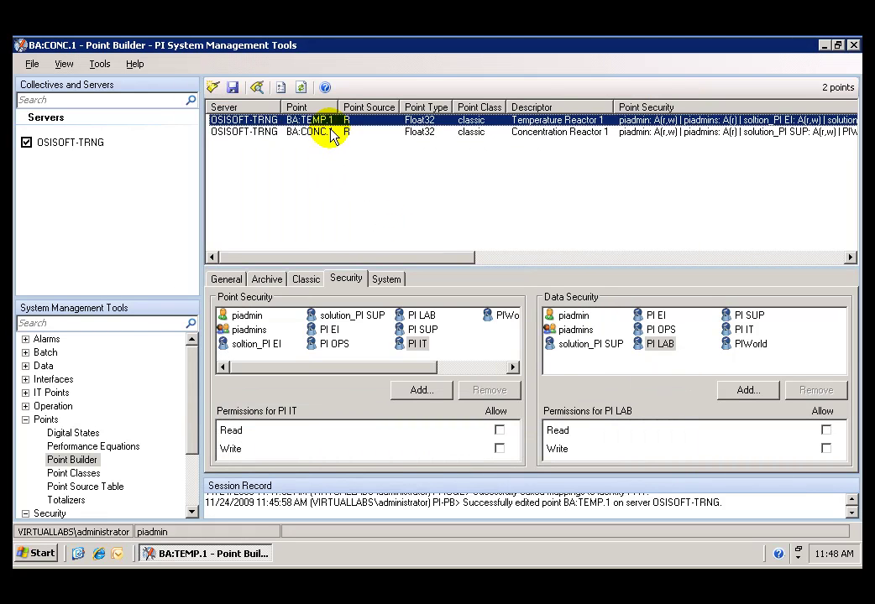
Add the PI EI identity to both the point security and the data security of BA:CONC.1 with read access.
click(408, 391)
click(307, 249)
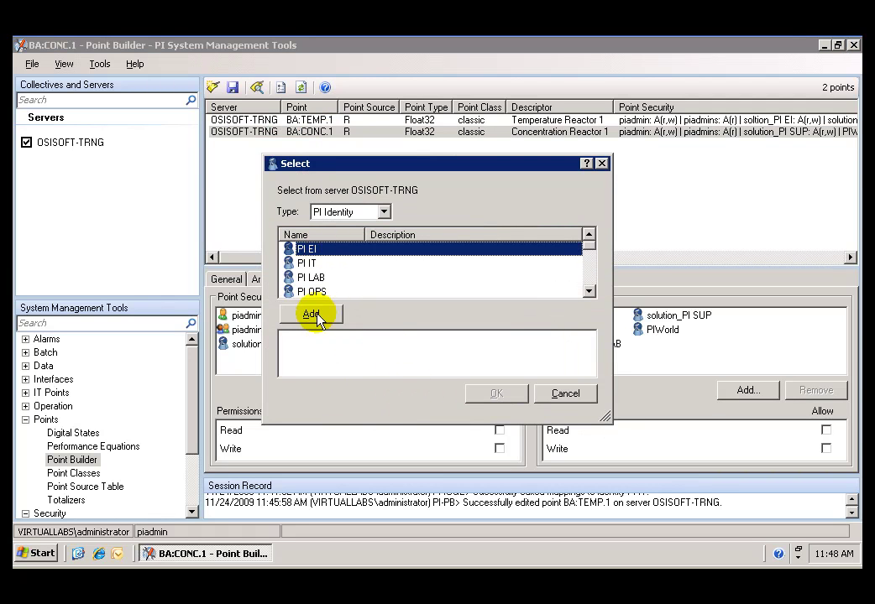
click(313, 313)
click(481, 395)
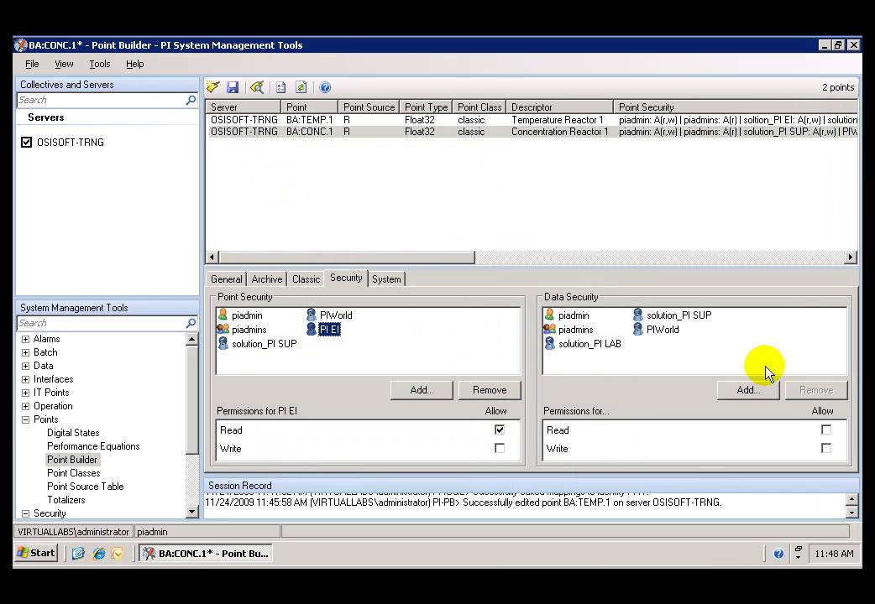
click(756, 393)
click(323, 252)
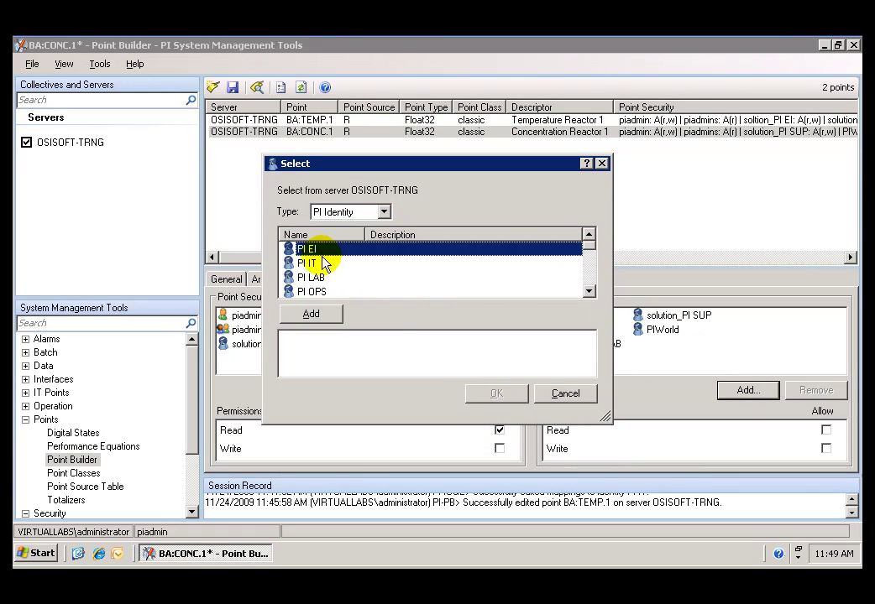
click(311, 314)
click(475, 394)
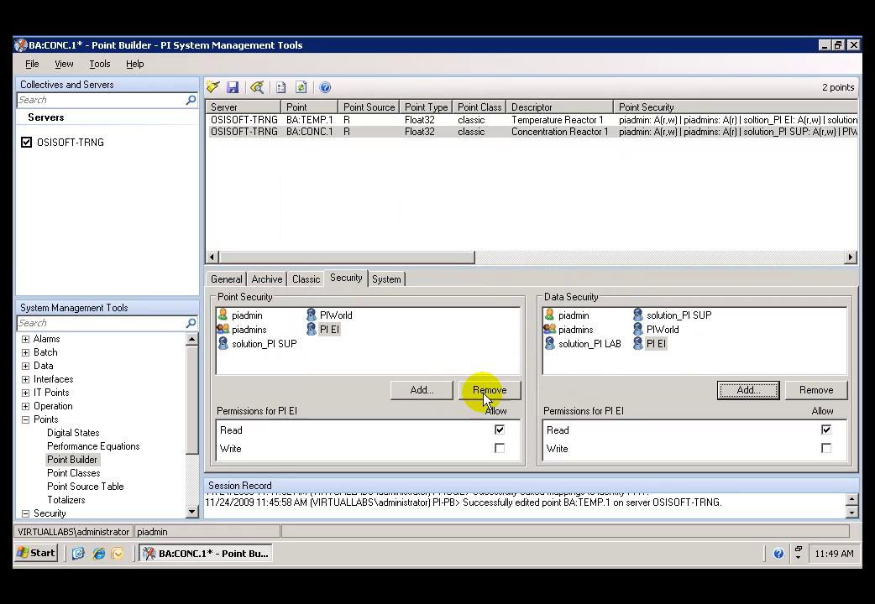
Check PI EI under data security and PI IT under point security, and save the BA:CONC.1 point.
click(661, 346)
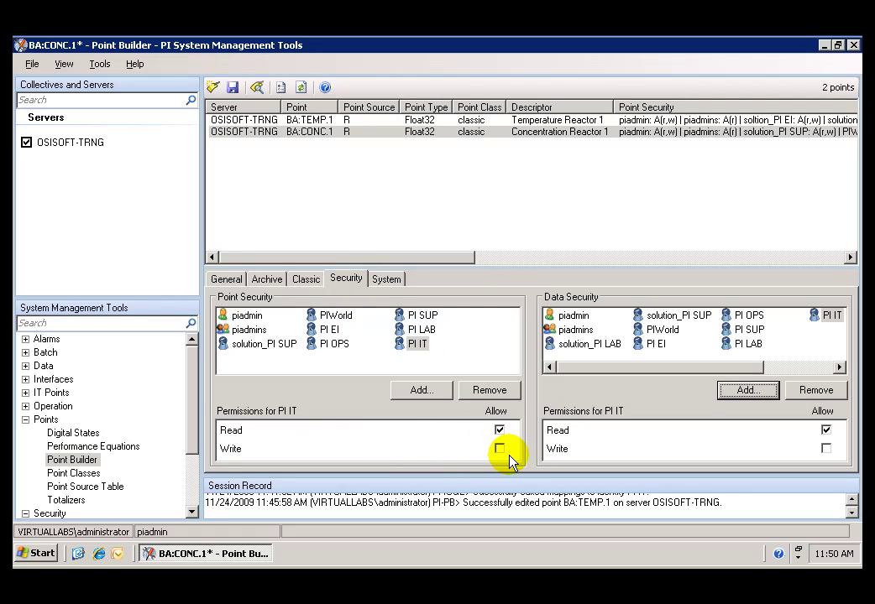
click(415, 347)
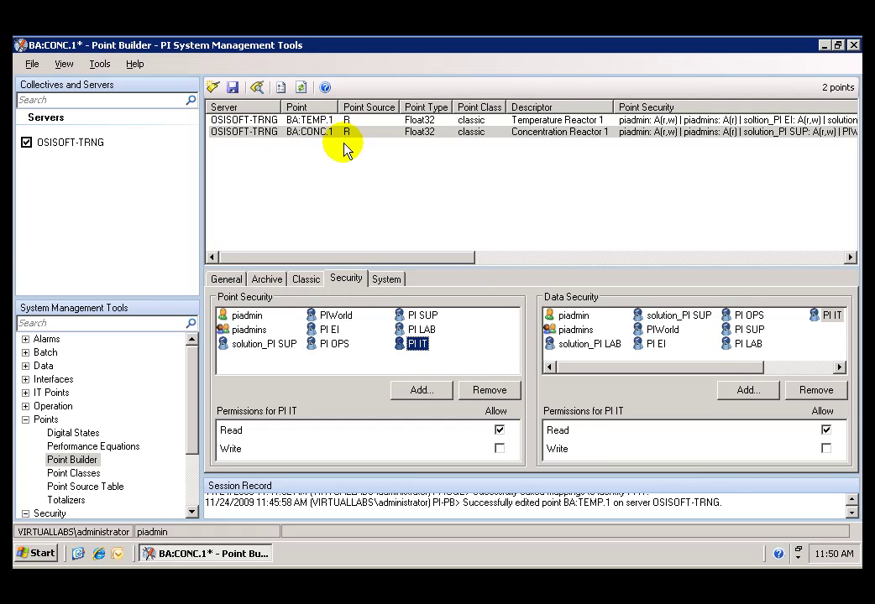
click(233, 88)
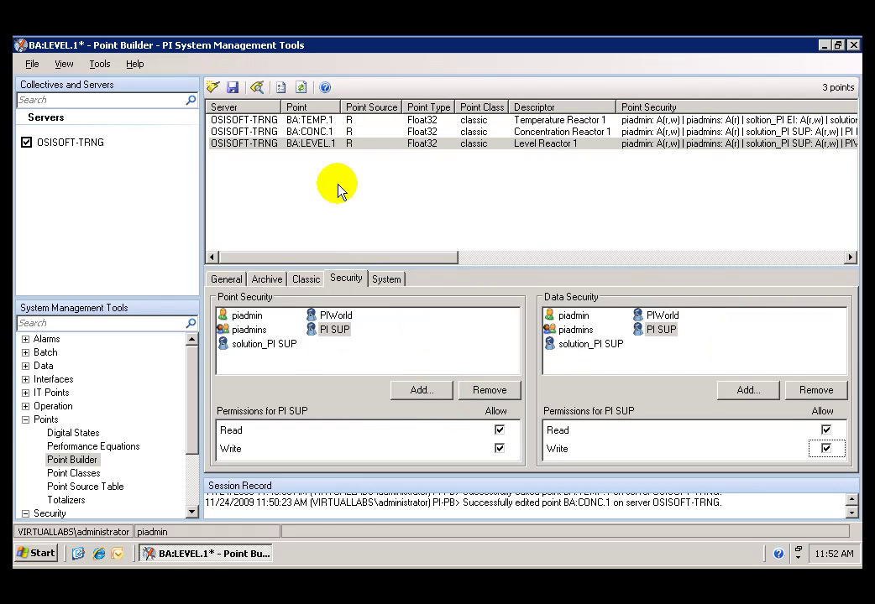
Remove PIWorld from the point security and data security of BA:LEVEL.1 and save the point.
click(316, 145)
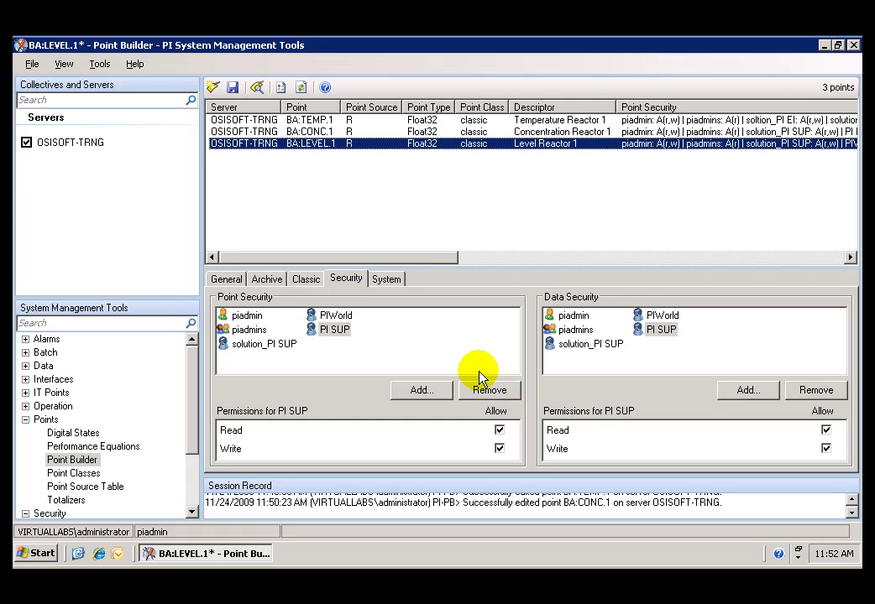
click(348, 319)
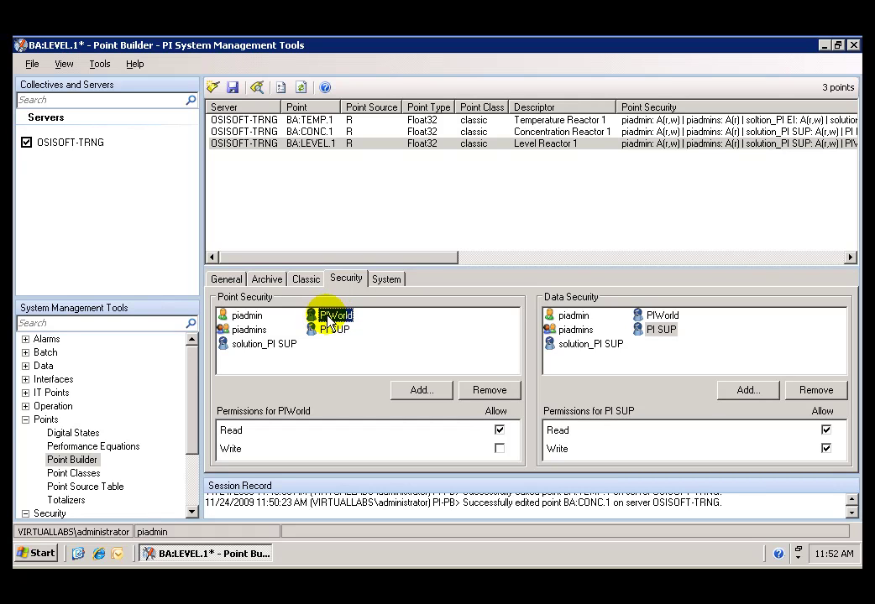
click(473, 390)
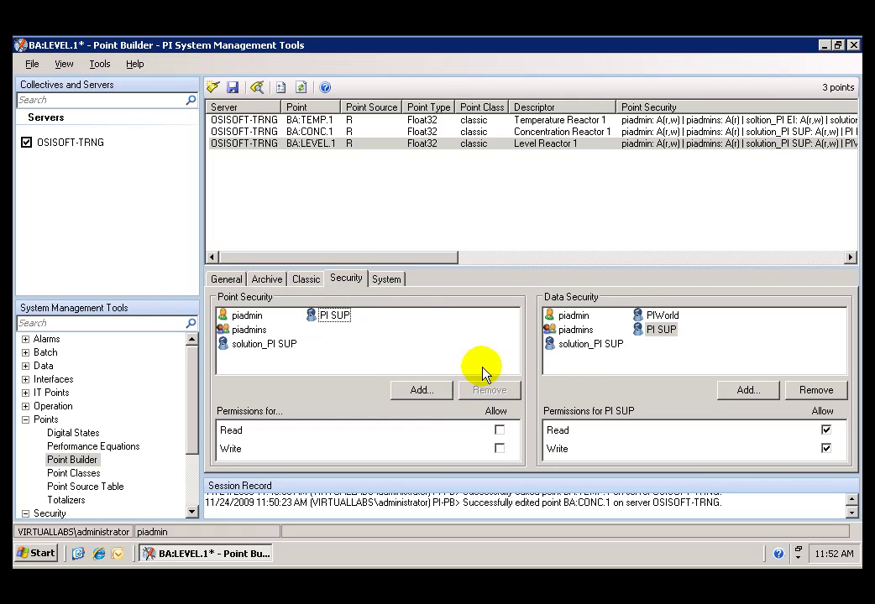
click(635, 316)
click(809, 392)
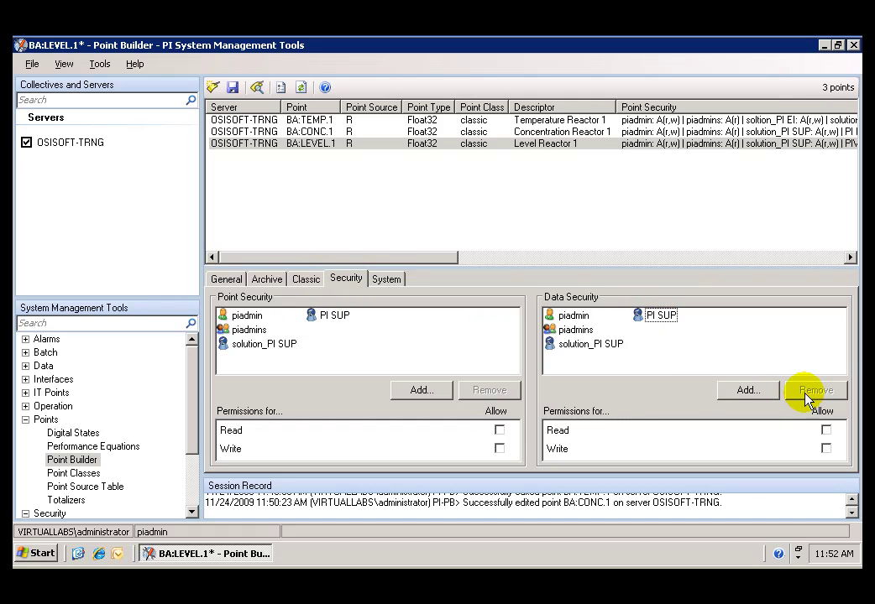
click(233, 88)
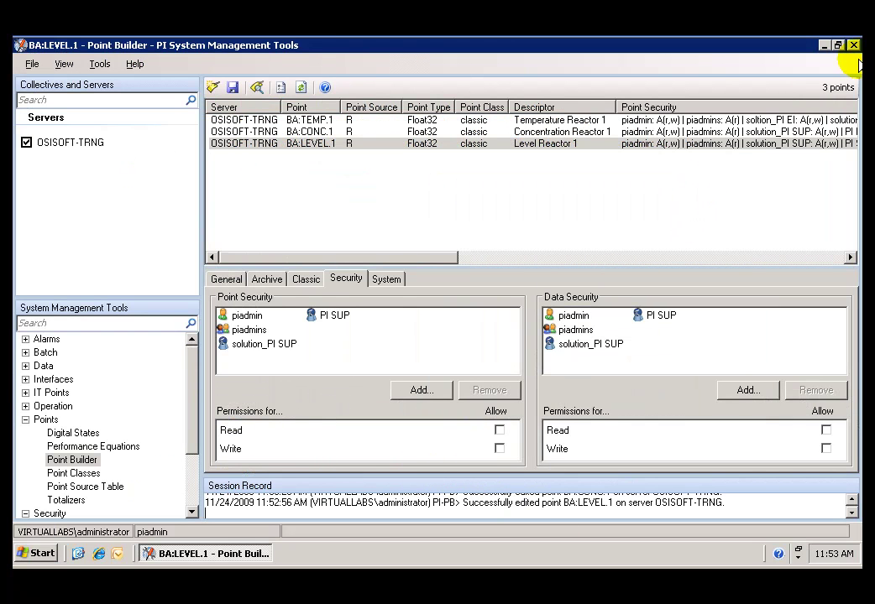
Close PI System Management Tools and start relaunching it with the Run as option.
click(854, 47)
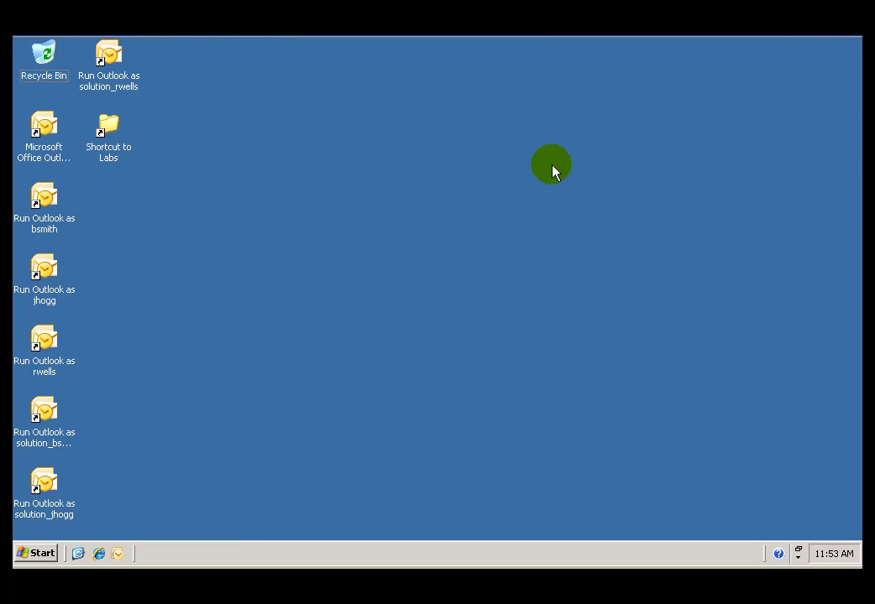
click(35, 553)
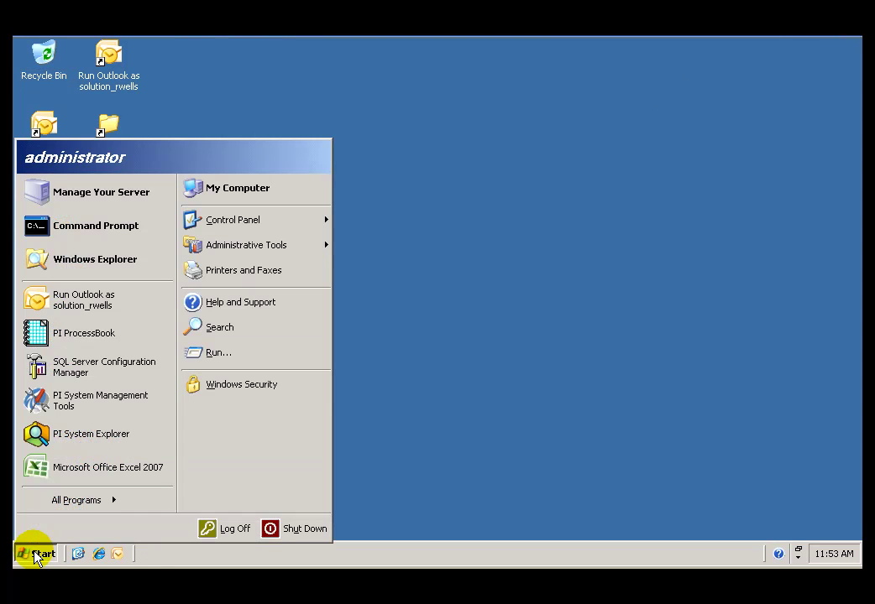
right_click(84, 405)
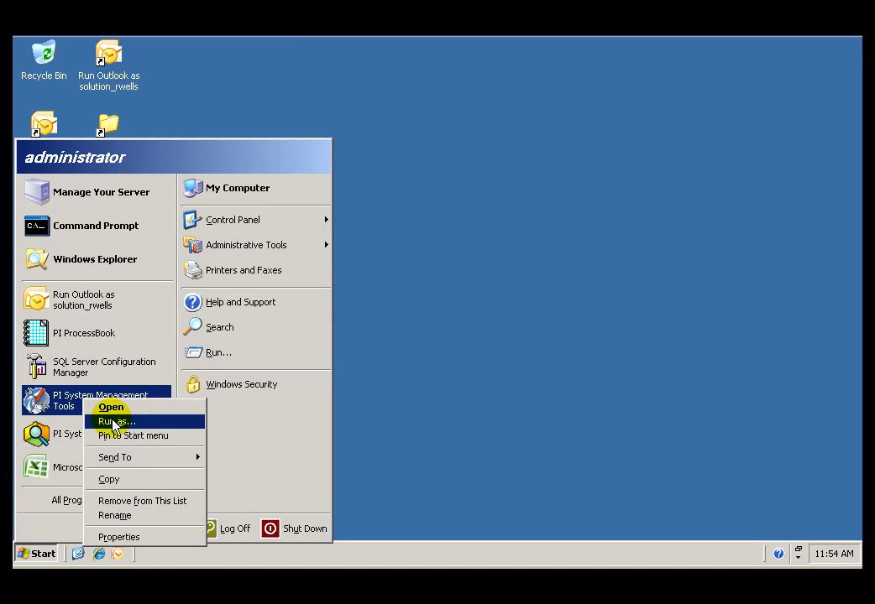
click(114, 422)
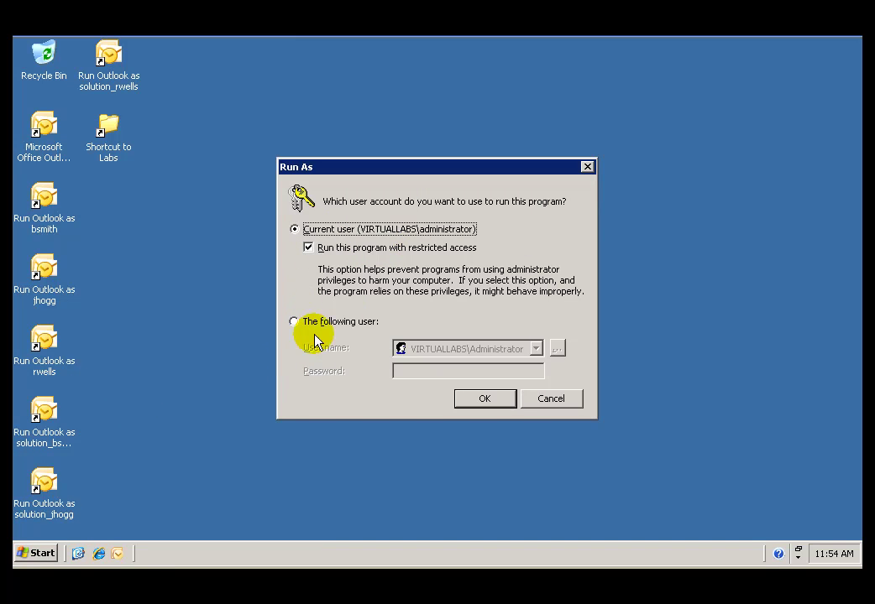
Choose to run the program as another user and enter the test user's account name in the VIRTUALLABS domain.
click(294, 323)
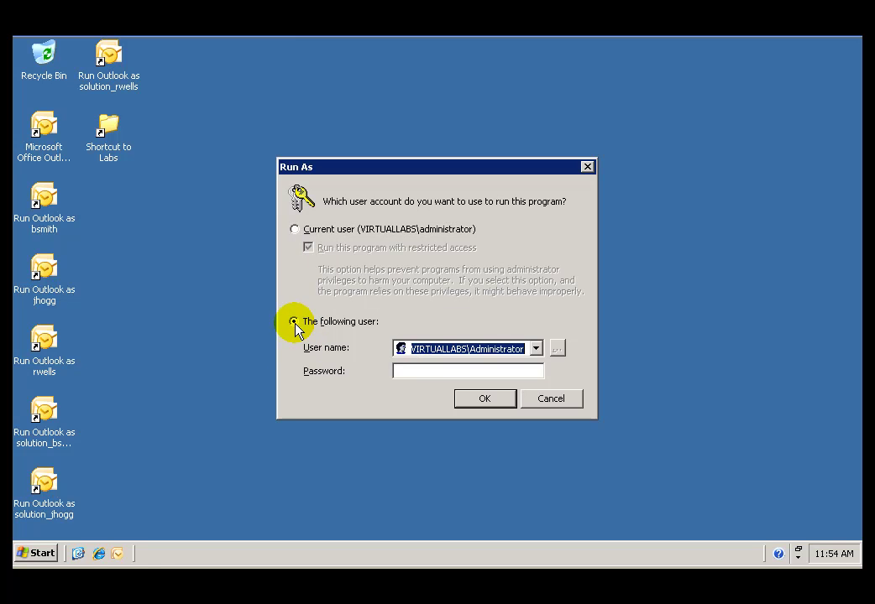
click(472, 354)
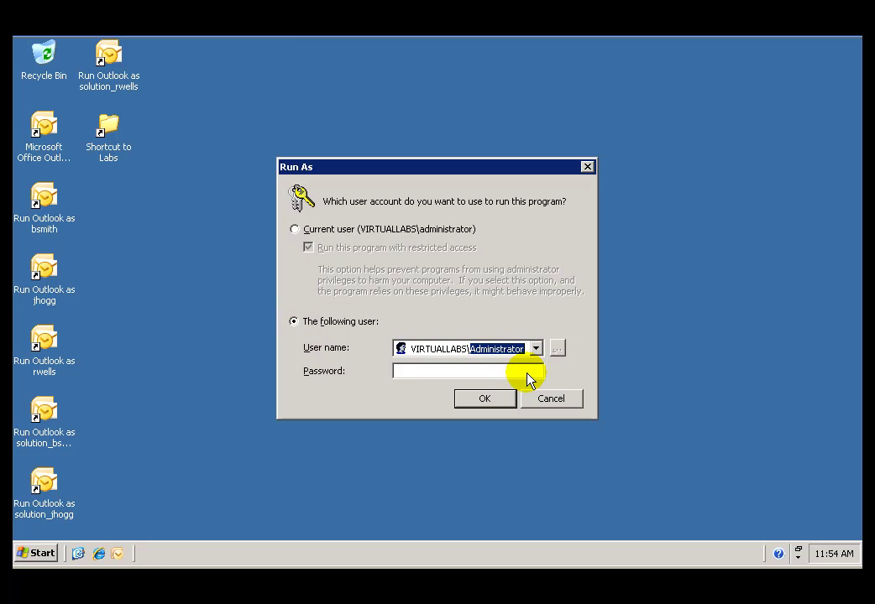
key(BackSpace)
text(ED)
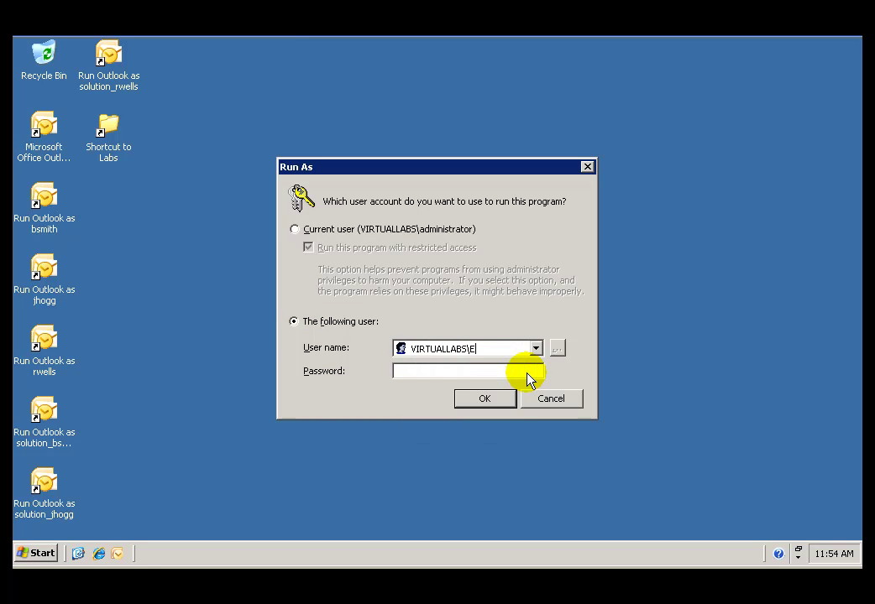
key(BackSpace)
key(BackSpace)
text(ed)
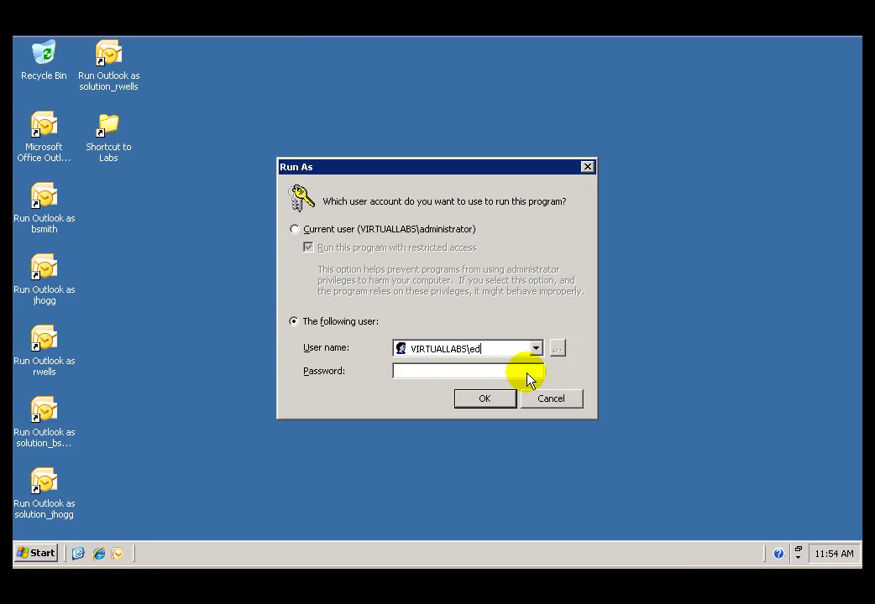
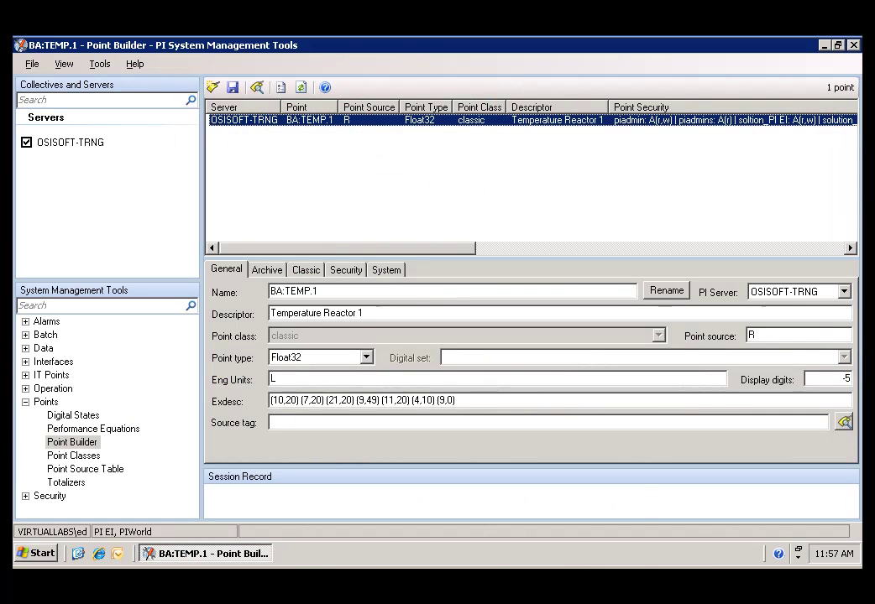
Change the descriptor of BA:TEMP.1 to Temperature Reactor 2 and save the point.
click(374, 316)
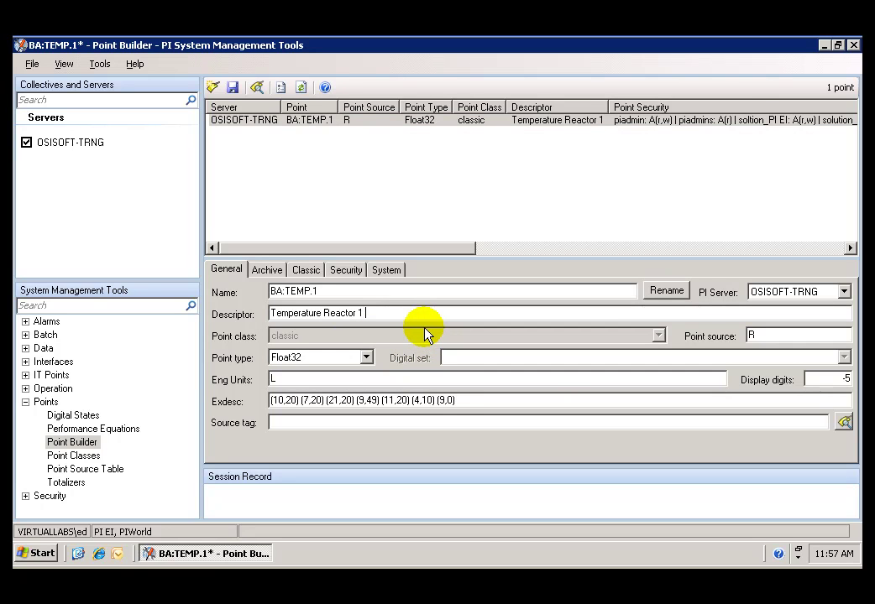
key(BackSpace)
key(BackSpace)
text(2)
click(233, 87)
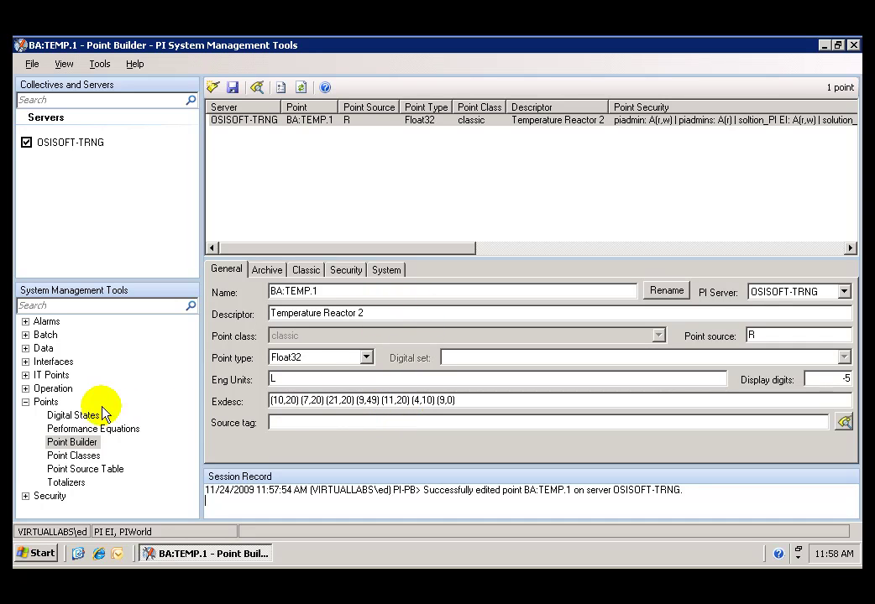
Open the Archive Editor from the Data tools.
click(26, 389)
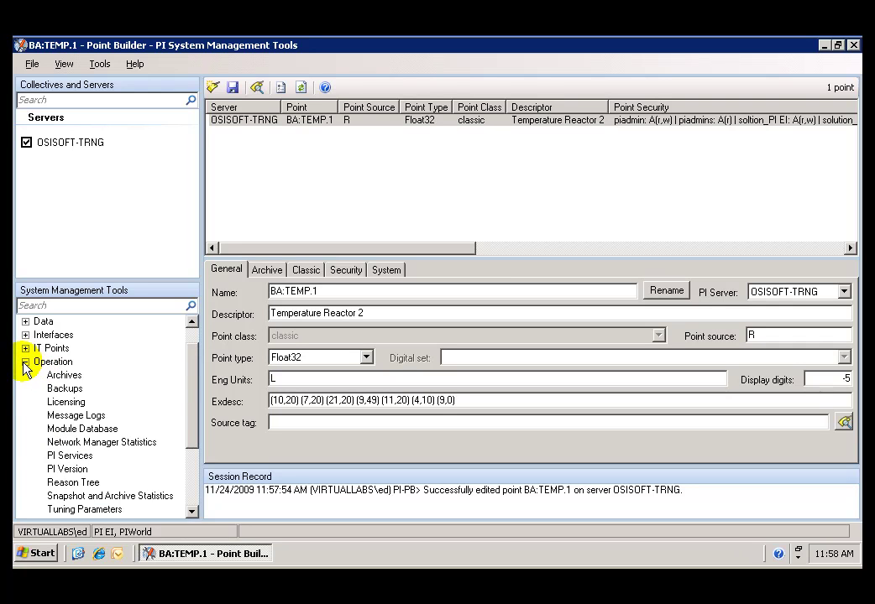
click(25, 362)
click(26, 349)
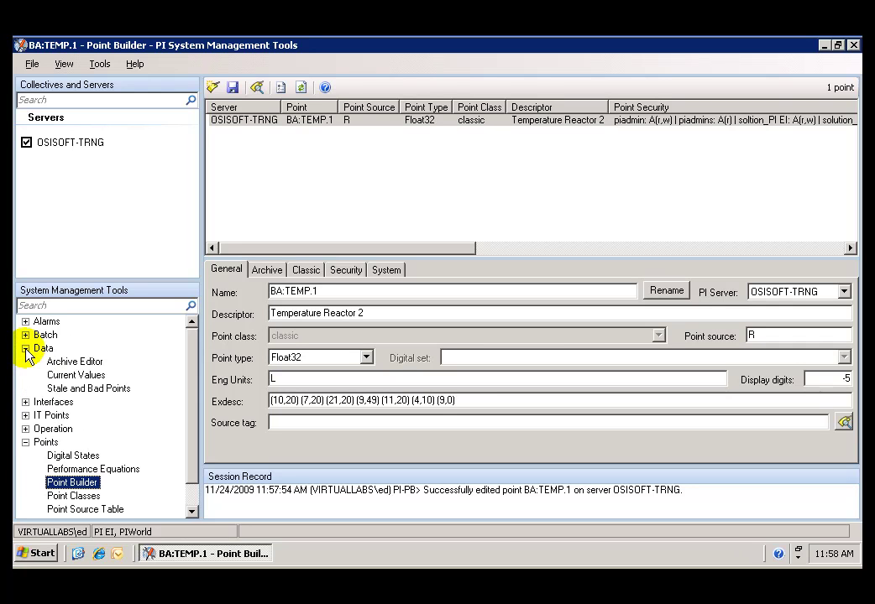
click(63, 362)
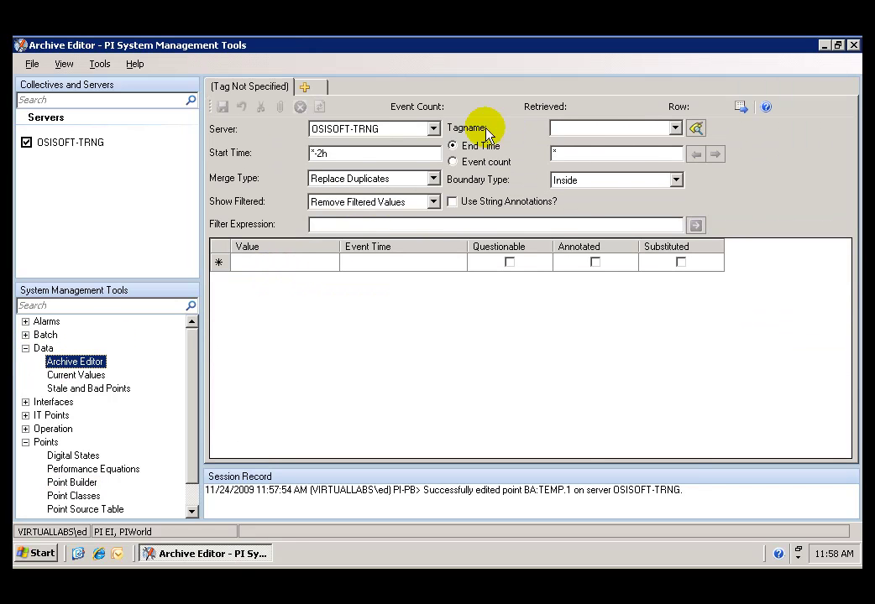
Search all tags on the server and load BA:TEMP.1 into the Archive Editor.
click(695, 128)
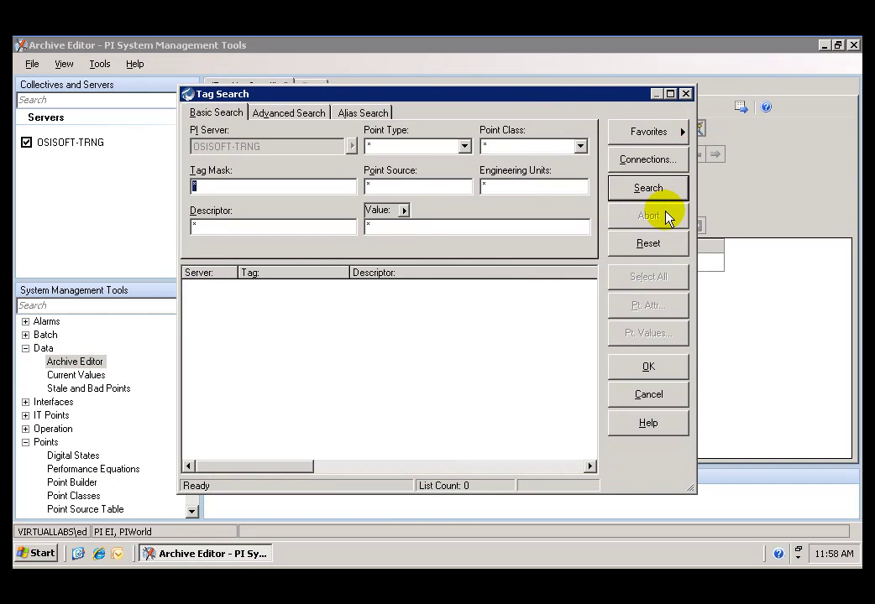
click(648, 189)
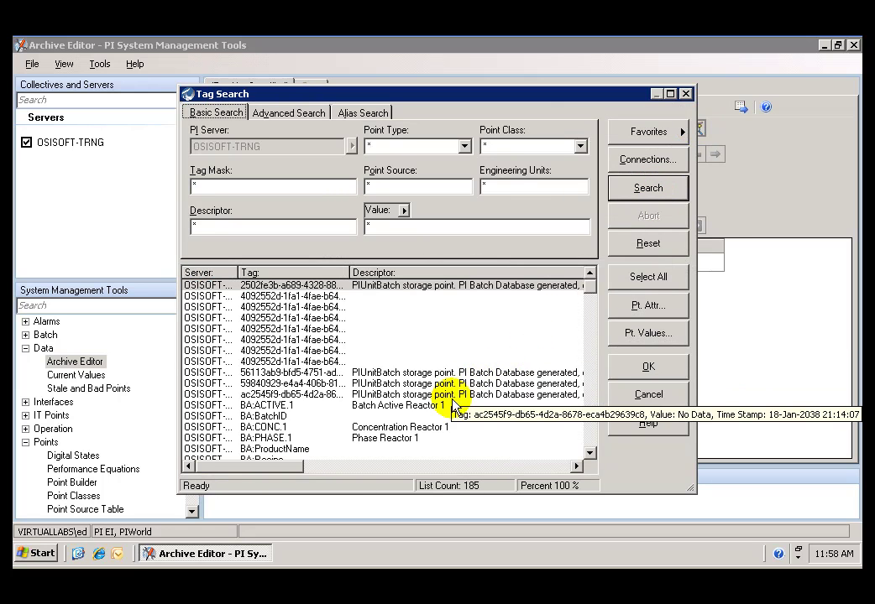
click(590, 452)
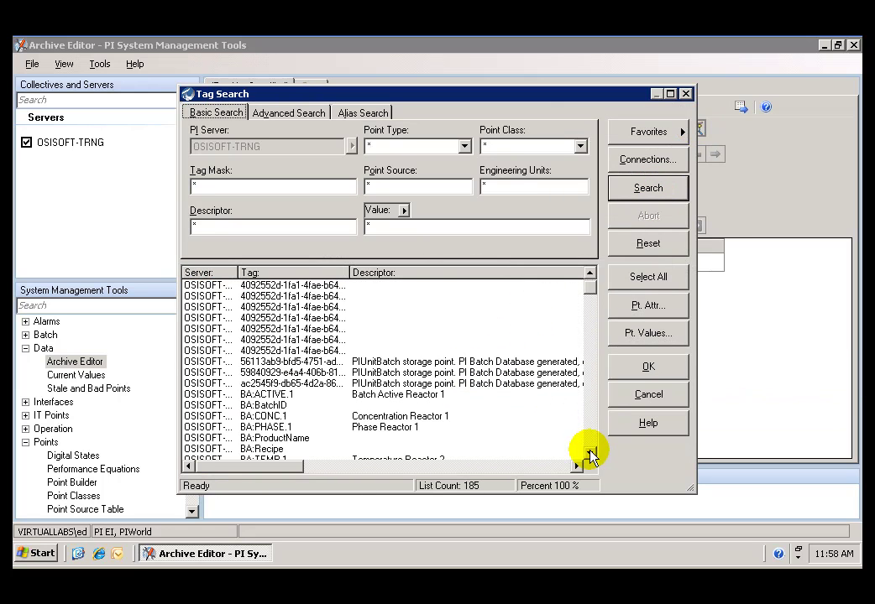
click(590, 452)
click(590, 453)
click(590, 453)
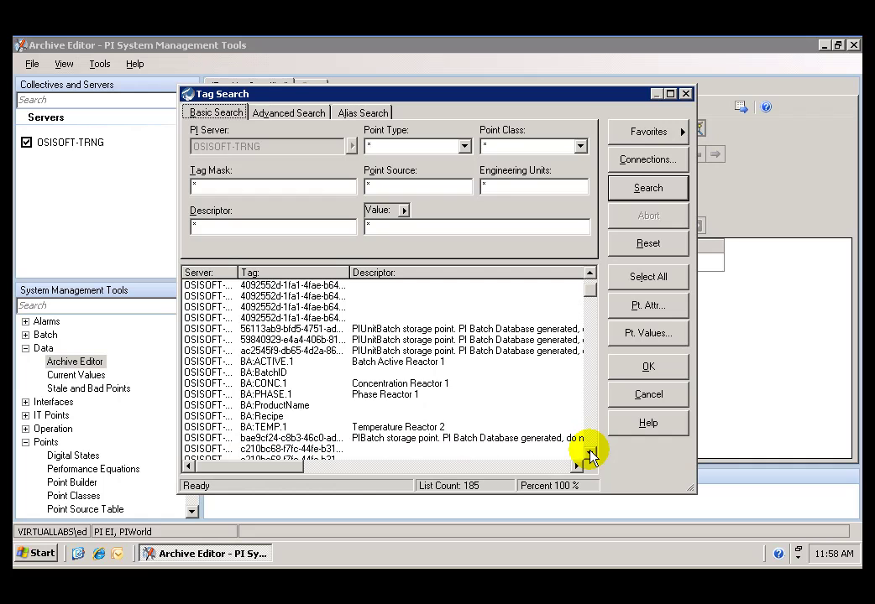
click(590, 452)
double_click(267, 416)
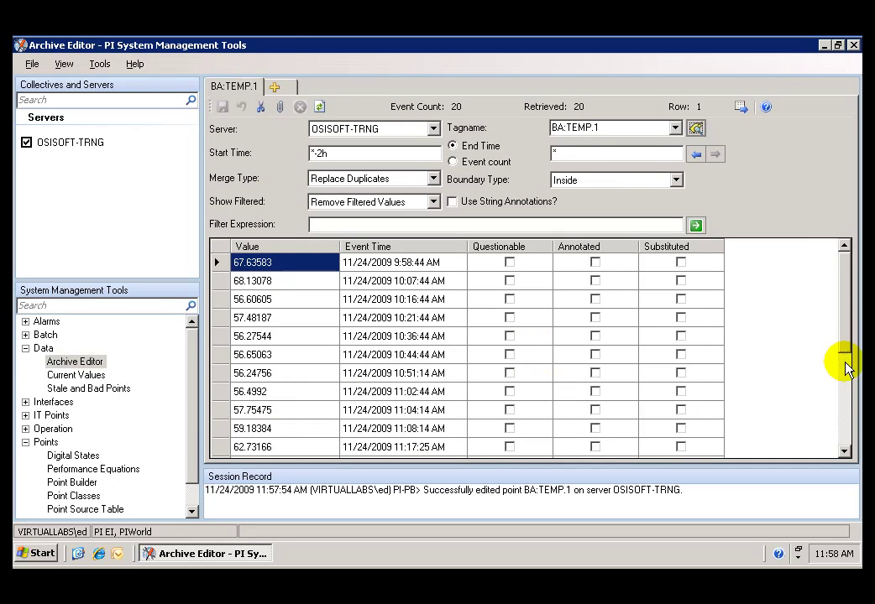
Add a new BA:TEMP.1 archive event with value 250 at event time *.
click(846, 440)
click(847, 441)
click(288, 448)
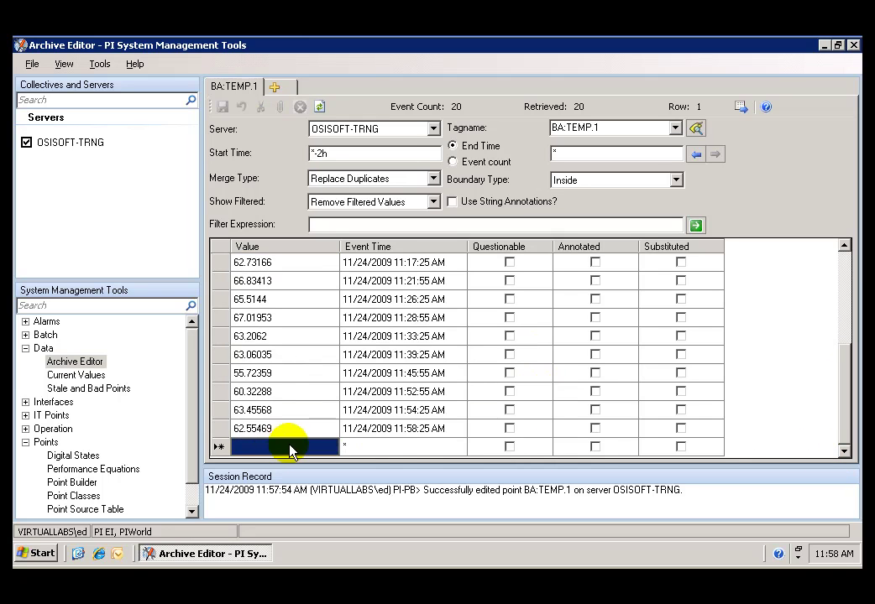
text(250)
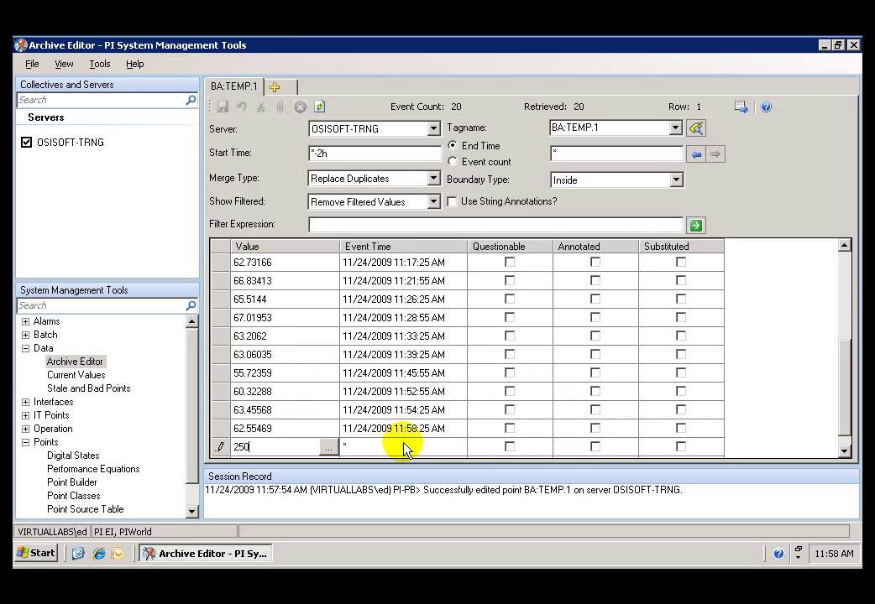
key(Tab)
key(Tab)
key(Tab)
key(Tab)
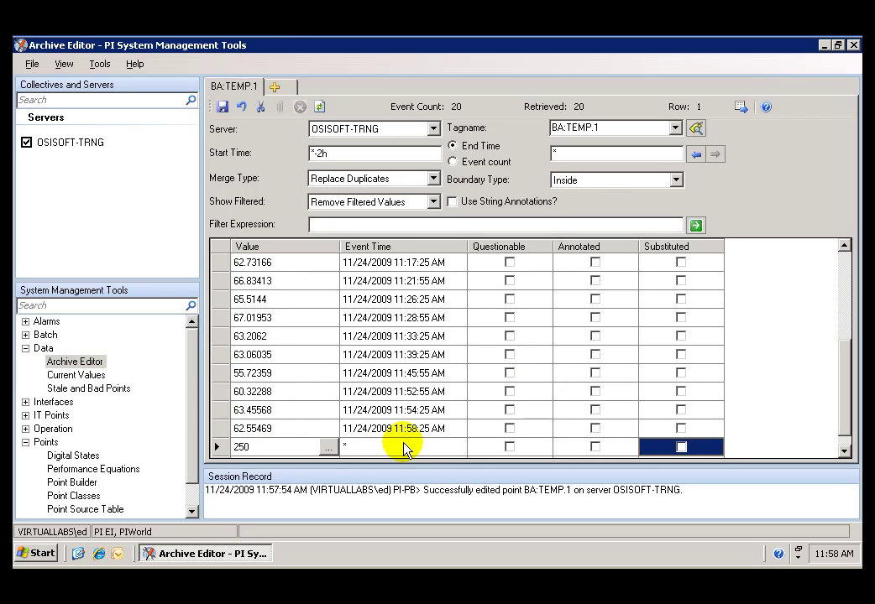
key(Tab)
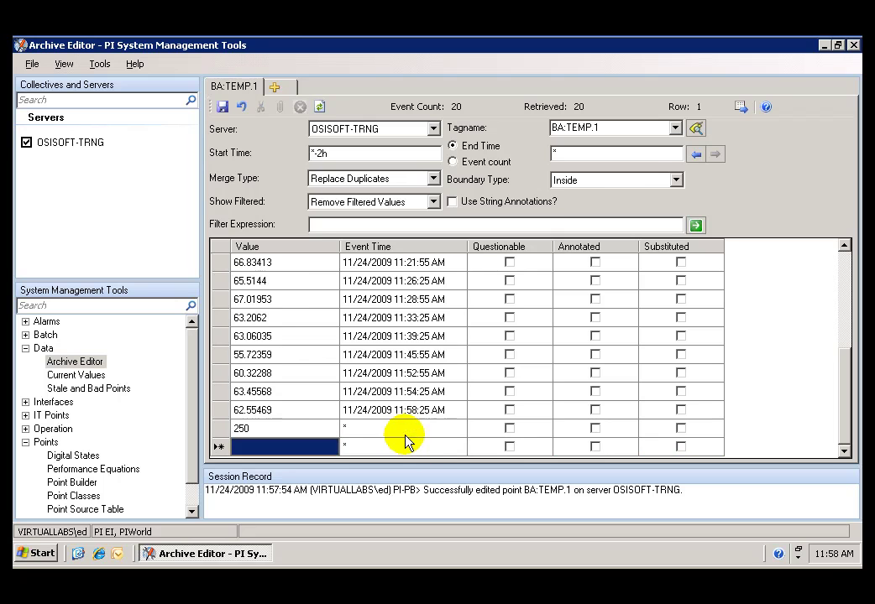
Try to save the new BA:TEMP.1 archive event, and close PI System Management Tools.
click(223, 107)
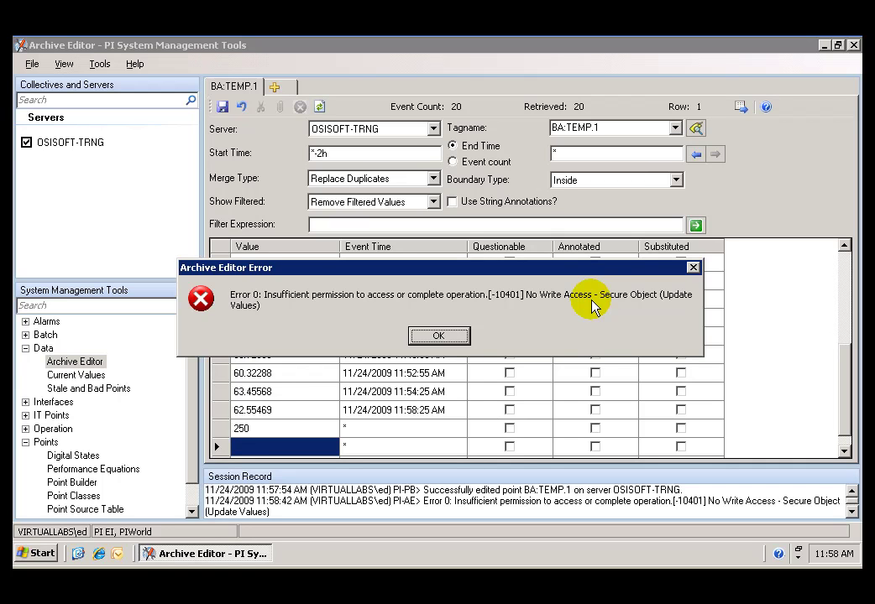
click(454, 337)
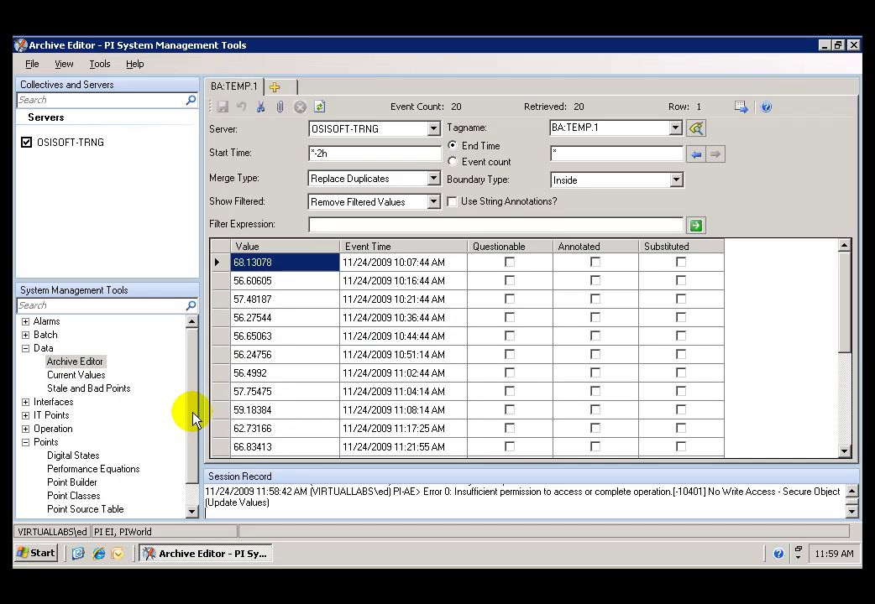
scroll(193, 418, down, 2)
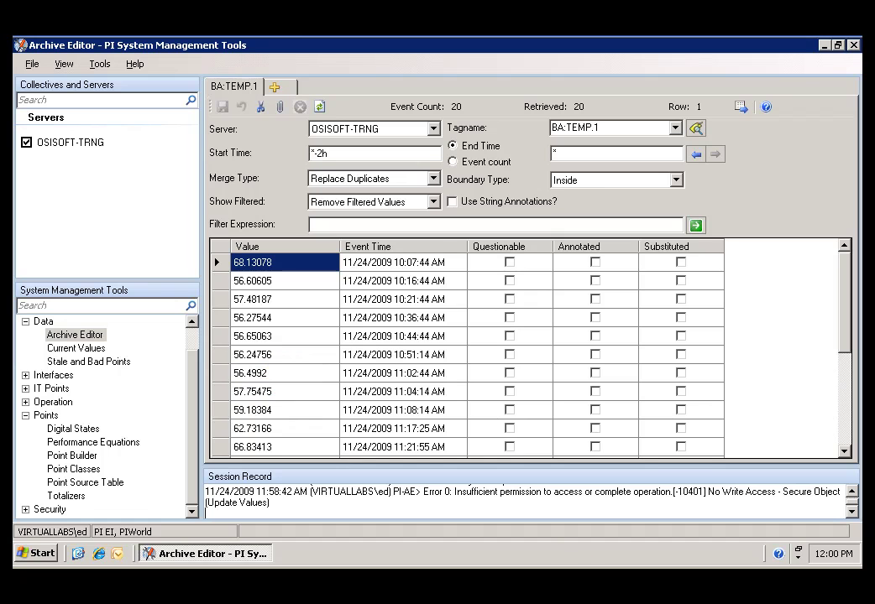
click(853, 47)
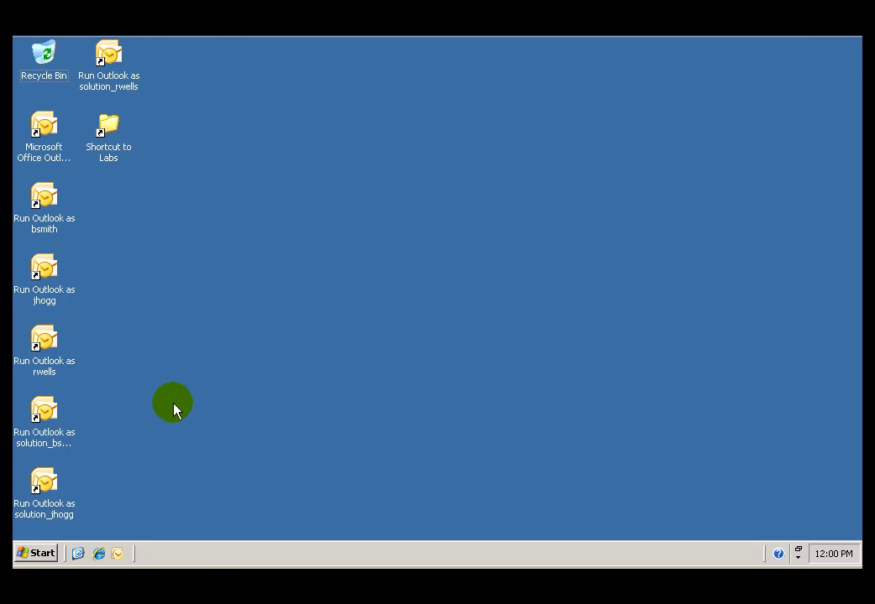
Run PI System Management Tools as the PI LAB user, entering the account's user name and password, and maximize its window.
click(37, 553)
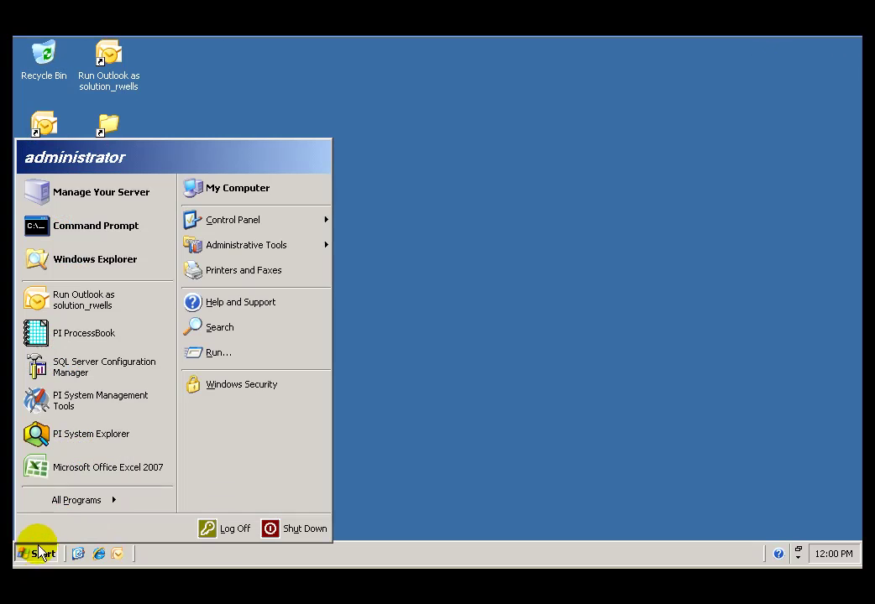
right_click(64, 403)
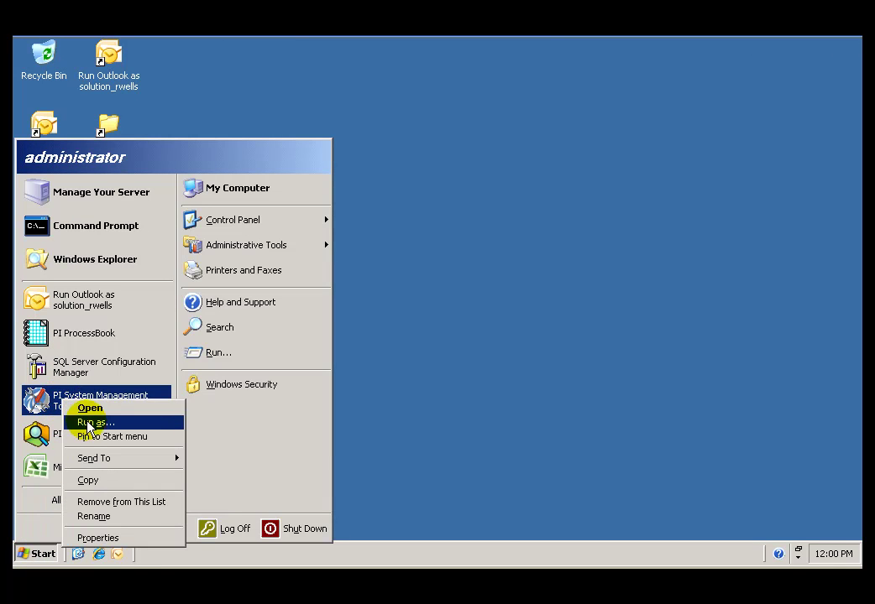
click(86, 422)
click(294, 322)
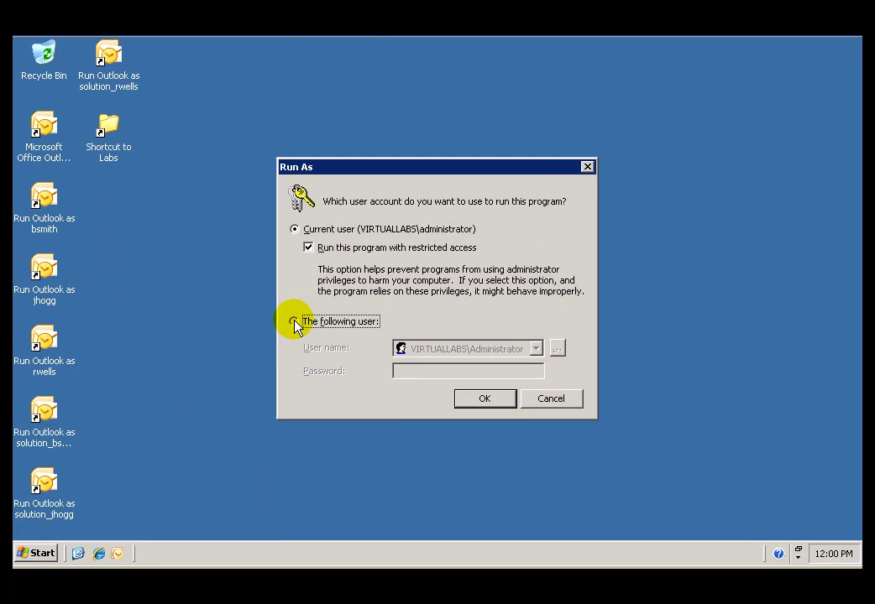
click(503, 351)
drag(470, 351, 517, 356)
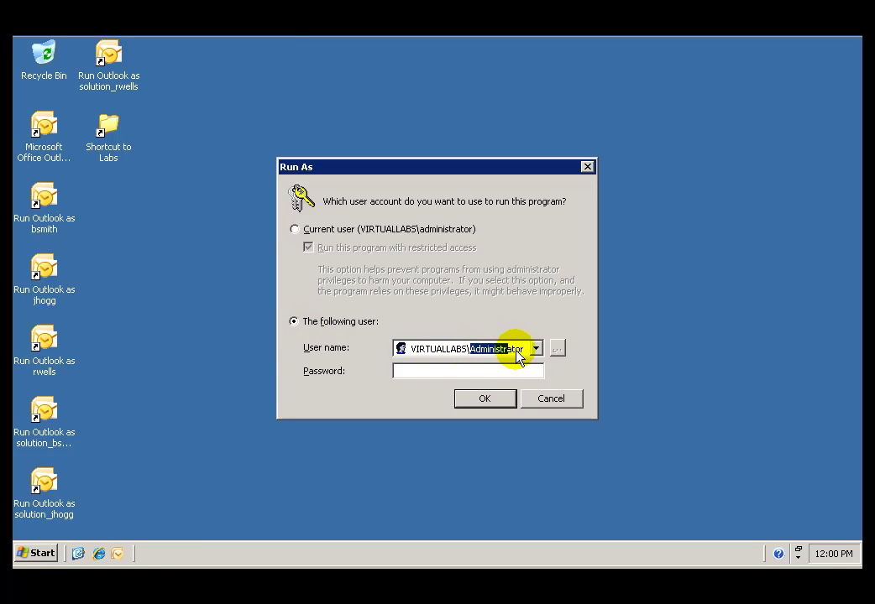
text(le)
key(Tab)
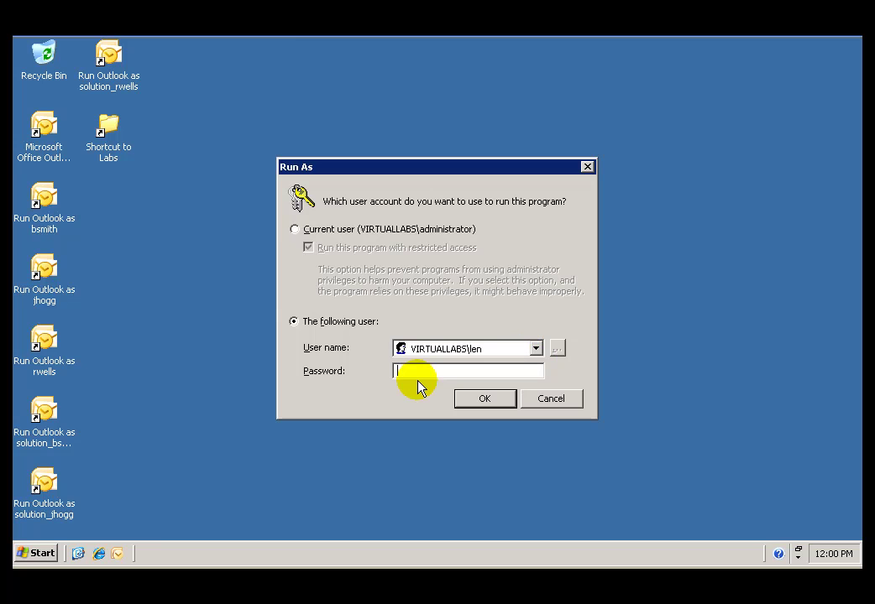
text(••••••)
key(Return)
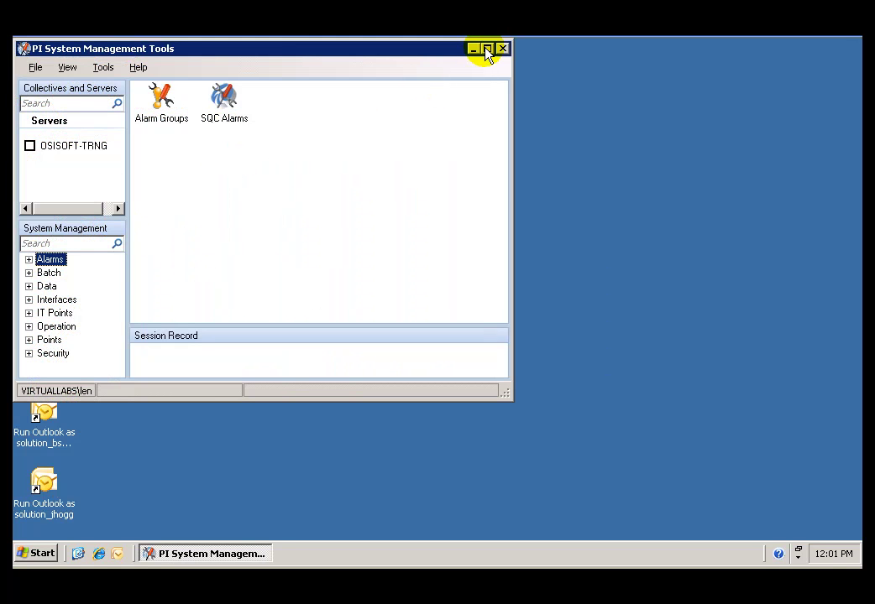
click(486, 50)
Connect to the OSISOFT-TRNG server and open Point Builder.
click(27, 143)
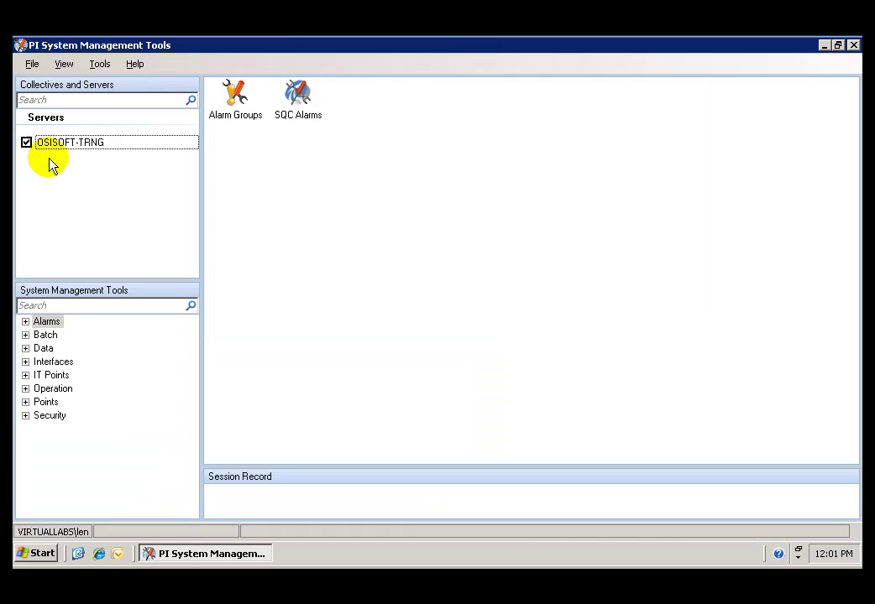
click(26, 404)
click(87, 444)
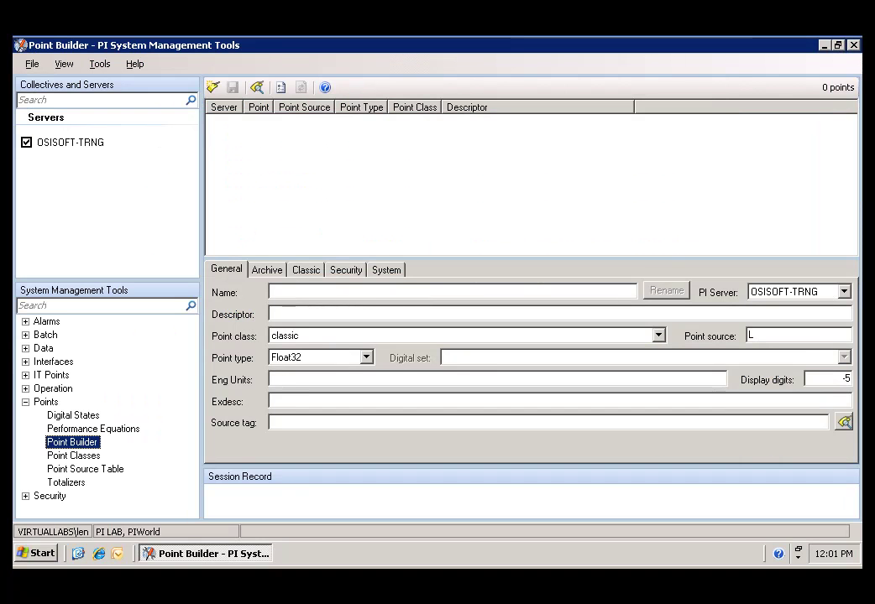
Search all tags, accepting the file move to the user's home folder, and load BA:CONC.1 into Point Builder.
click(257, 88)
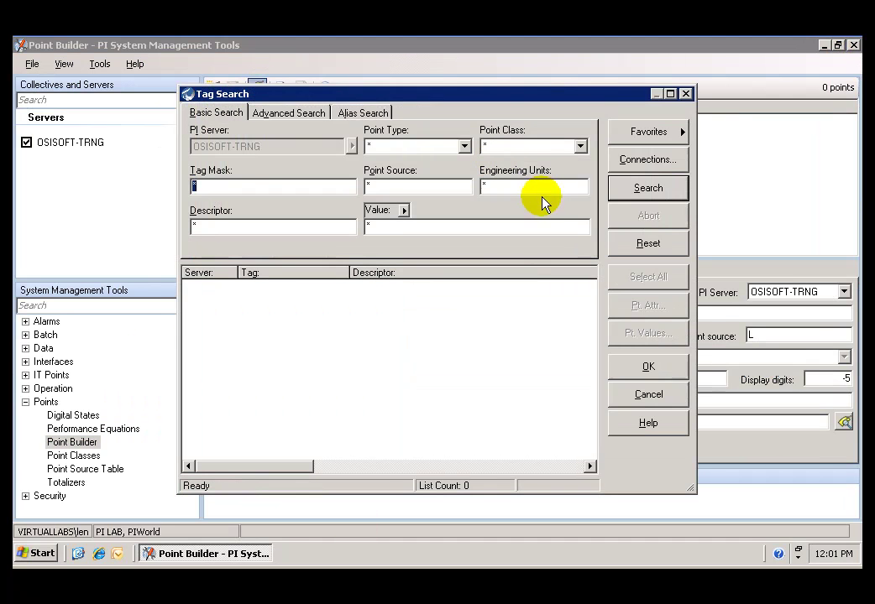
click(635, 193)
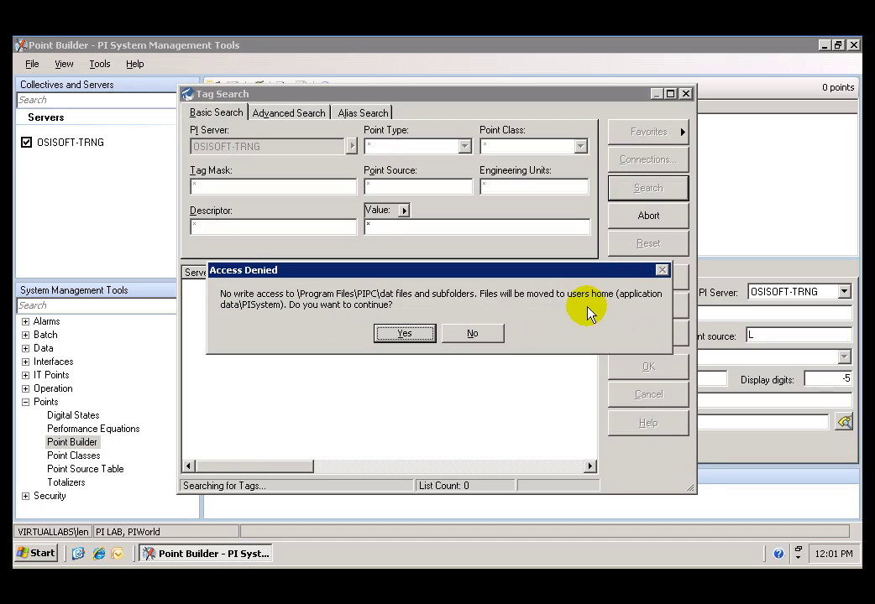
click(391, 336)
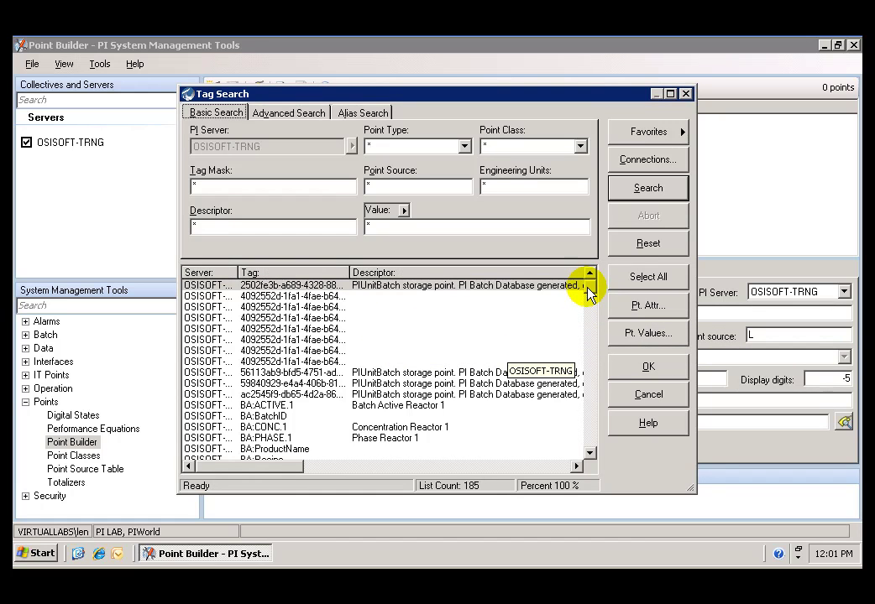
scroll(589, 294, down, 3)
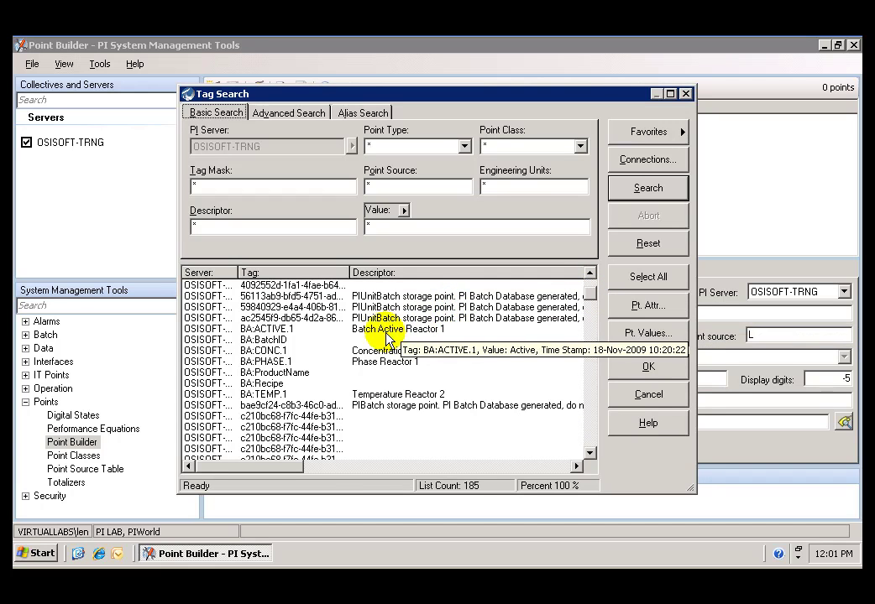
click(284, 352)
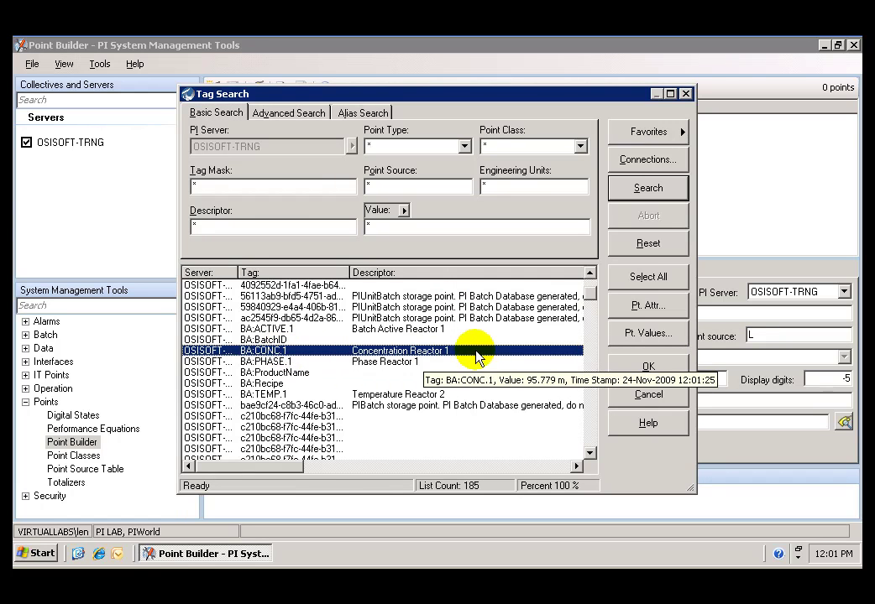
click(645, 372)
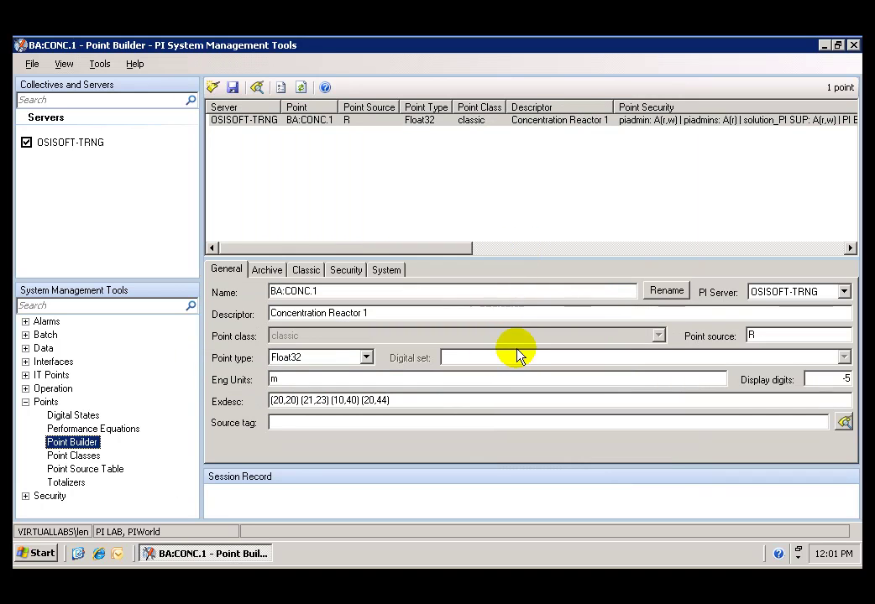
Try to change the descriptor of BA:CONC.1 to Concentration Reactor 2 and save the point.
click(371, 315)
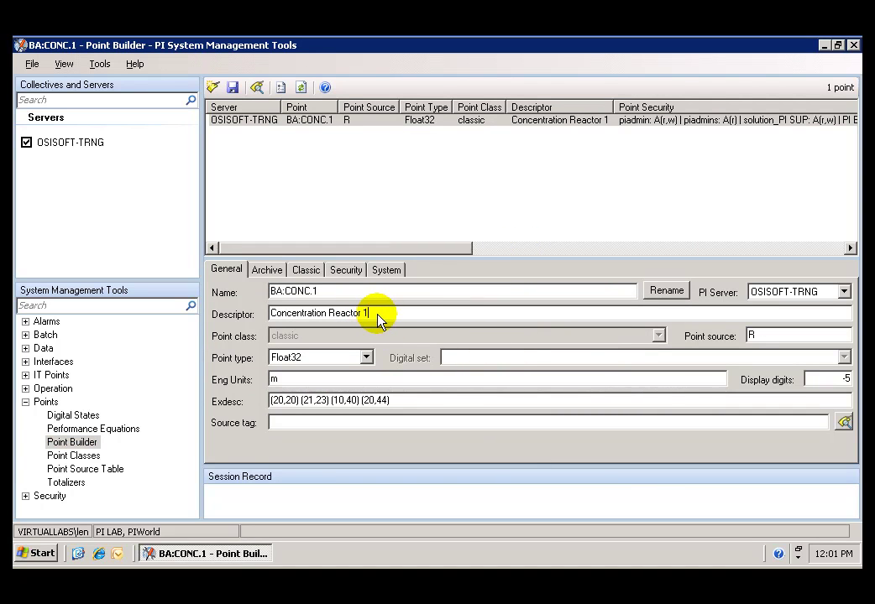
key(BackSpace)
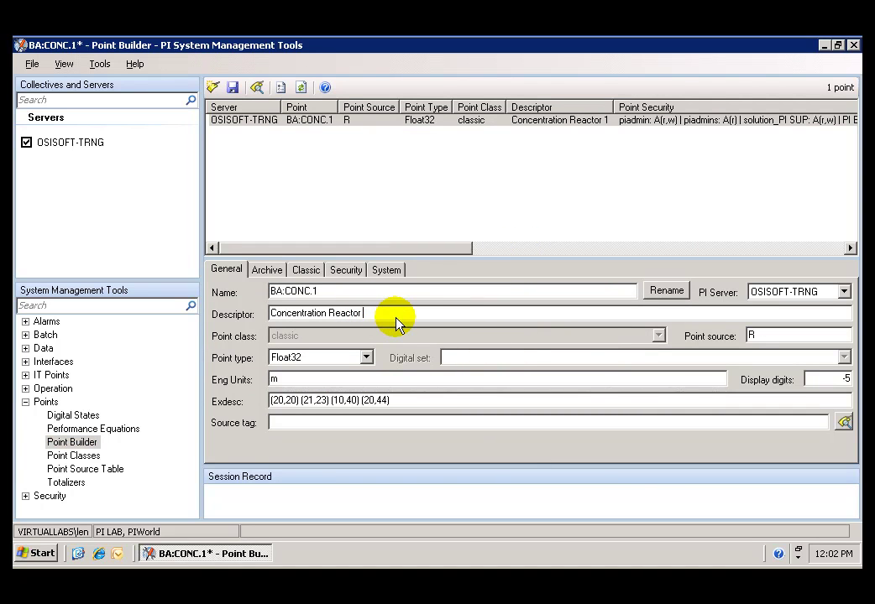
text(2)
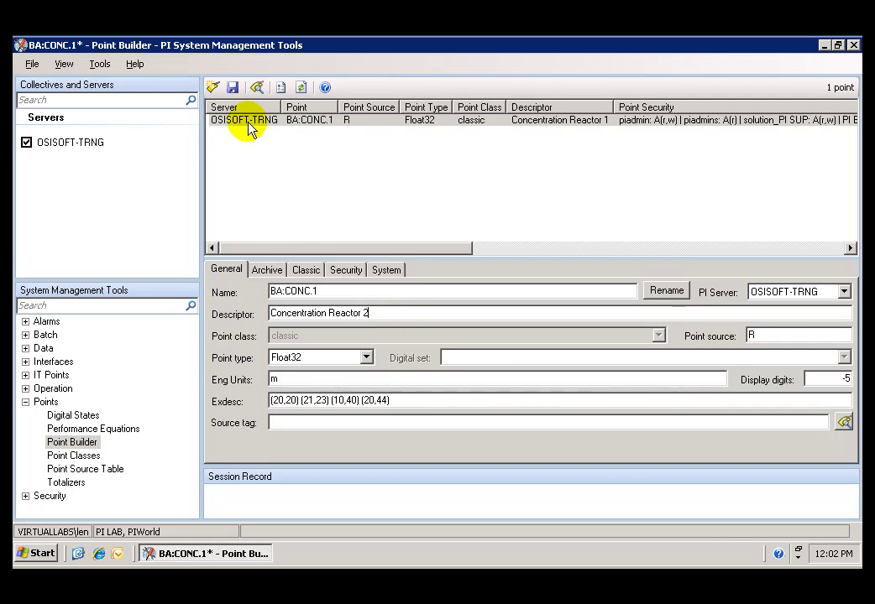
click(232, 88)
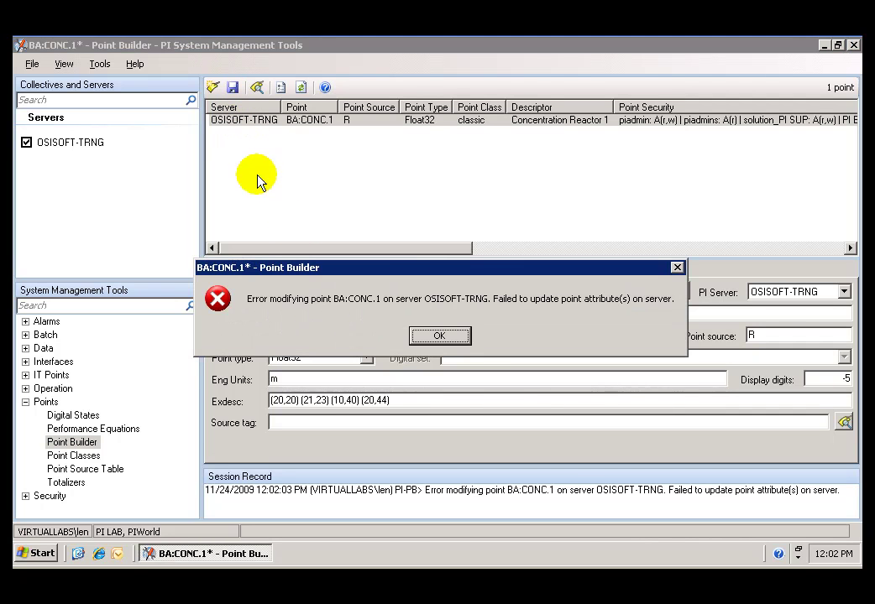
click(429, 340)
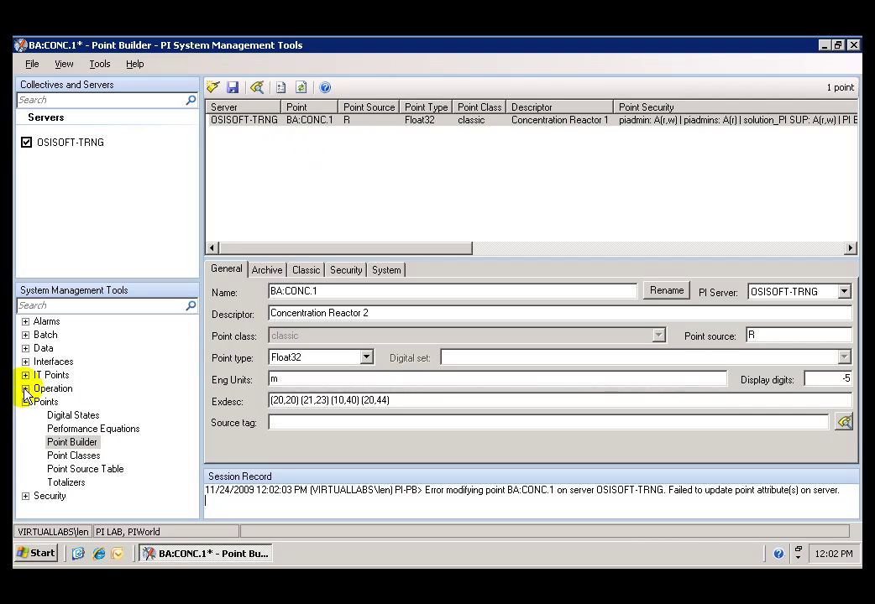
Open the Archive Editor and load BA:CONC.1 through a search of all tags on the server.
click(25, 348)
click(67, 366)
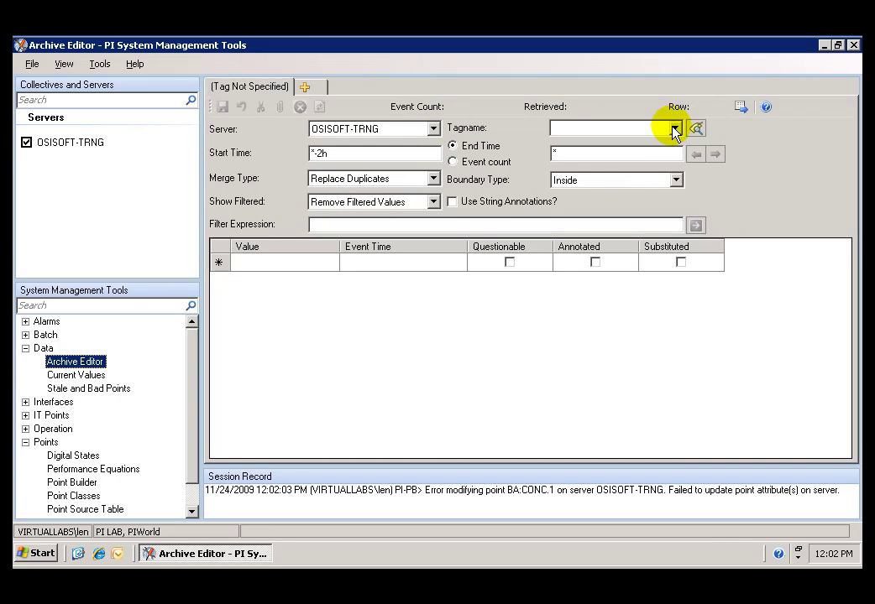
click(696, 130)
click(653, 194)
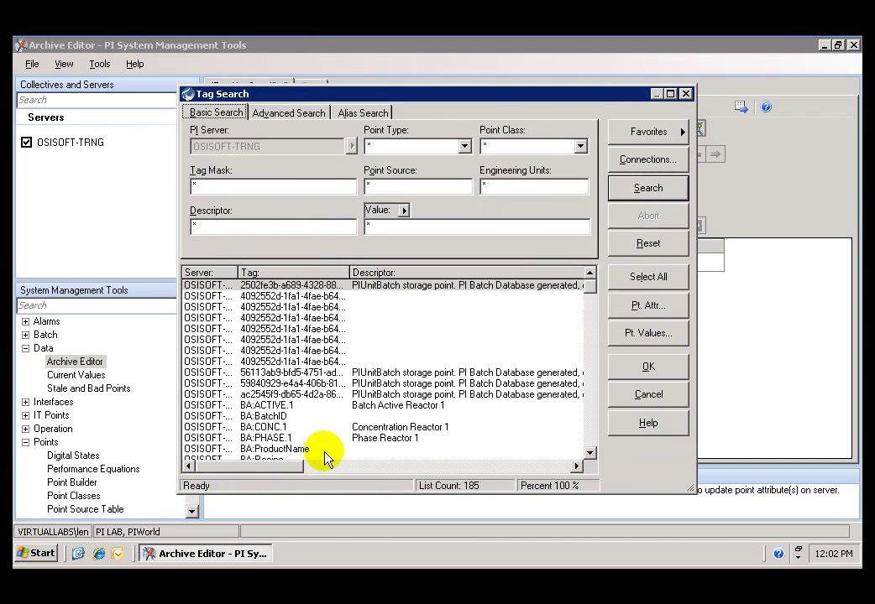
double_click(270, 427)
Add a BA:CONC.1 archive event with value 250 at event time * and save it.
click(274, 319)
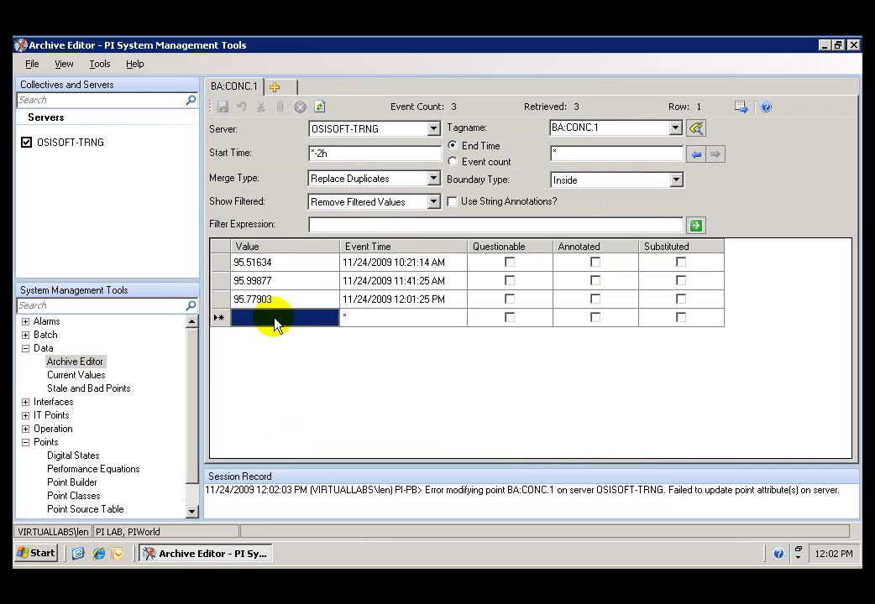
text(250)
key(Tab)
key(Tab)
key(Tab)
key(Tab)
key(Tab)
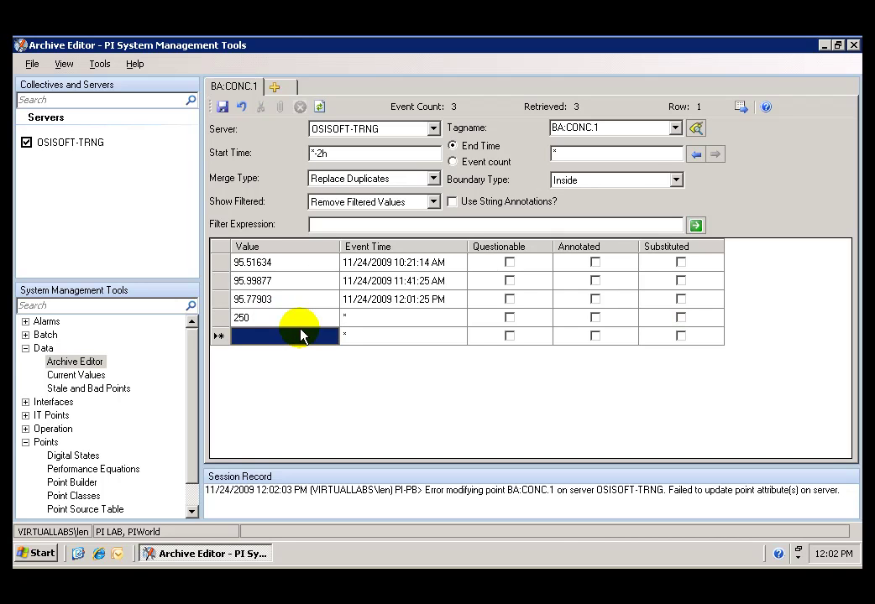
click(222, 107)
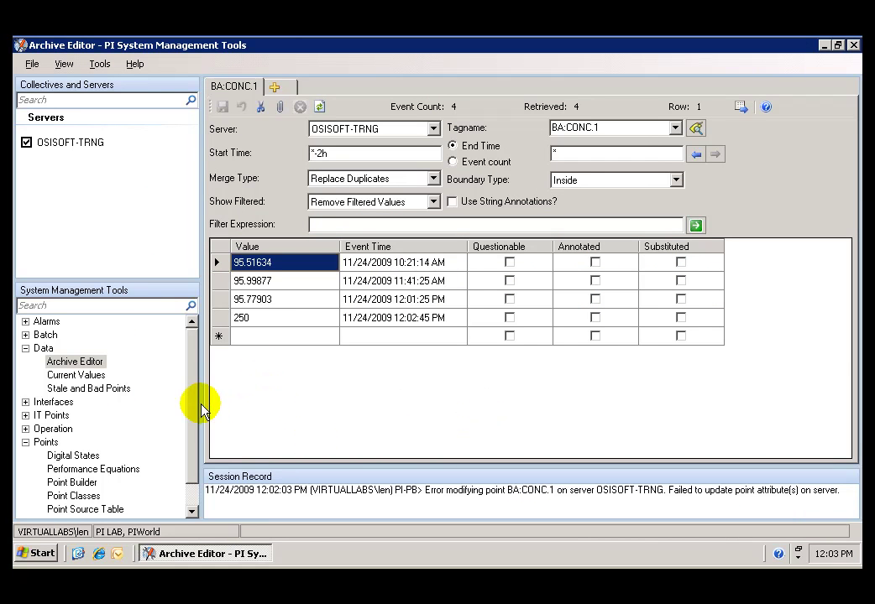
Open the Security Settings of the OSISOFT-TRNG server.
drag(197, 415, 193, 443)
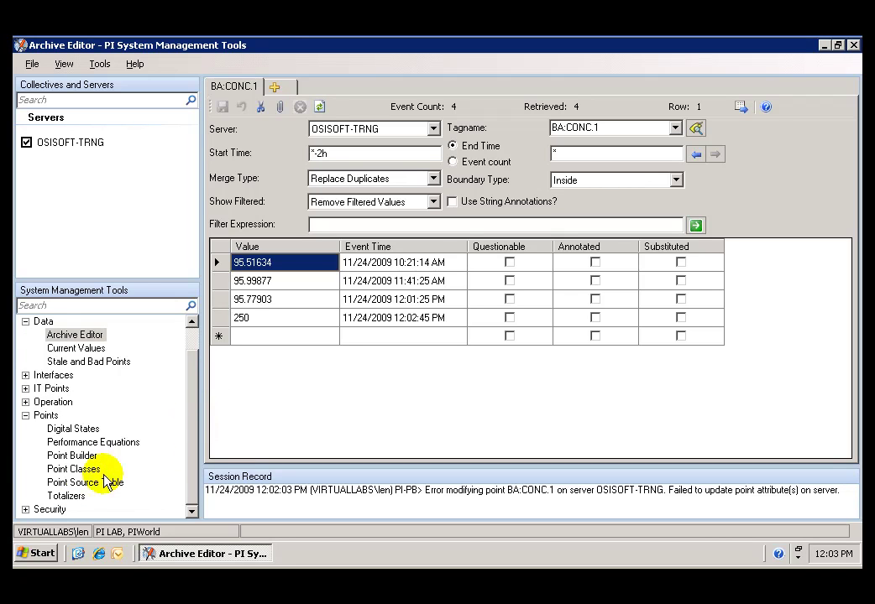
click(25, 415)
click(26, 456)
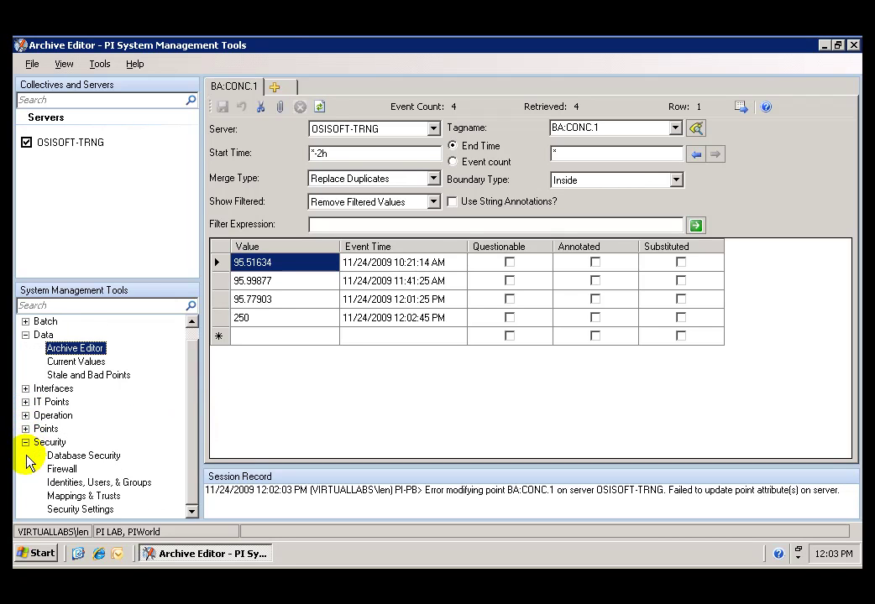
click(90, 509)
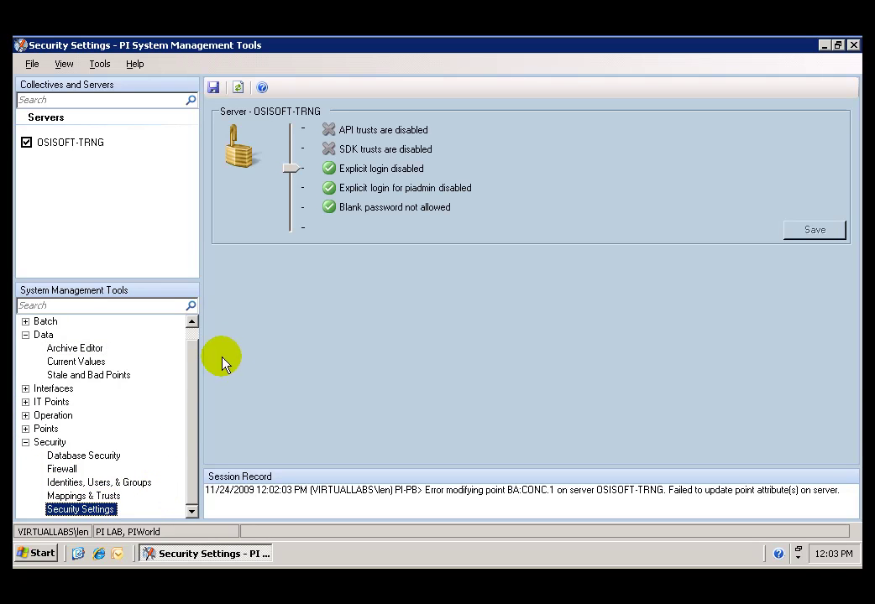